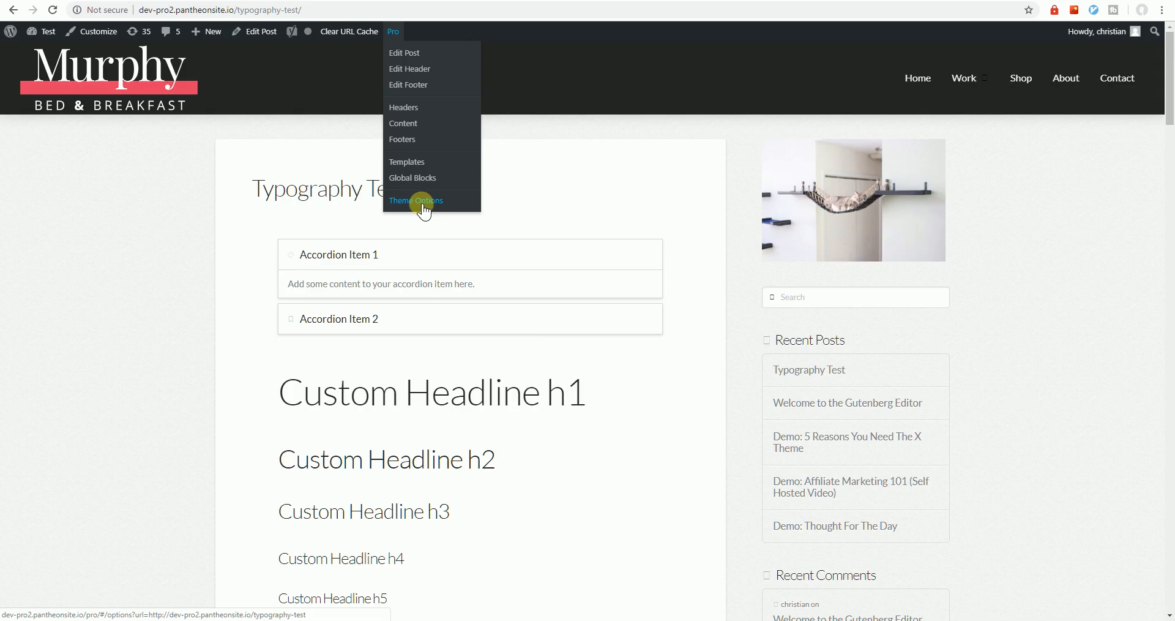
Open Theme Options from the Pro menu while viewing the Typography Test page
left_click(424, 202)
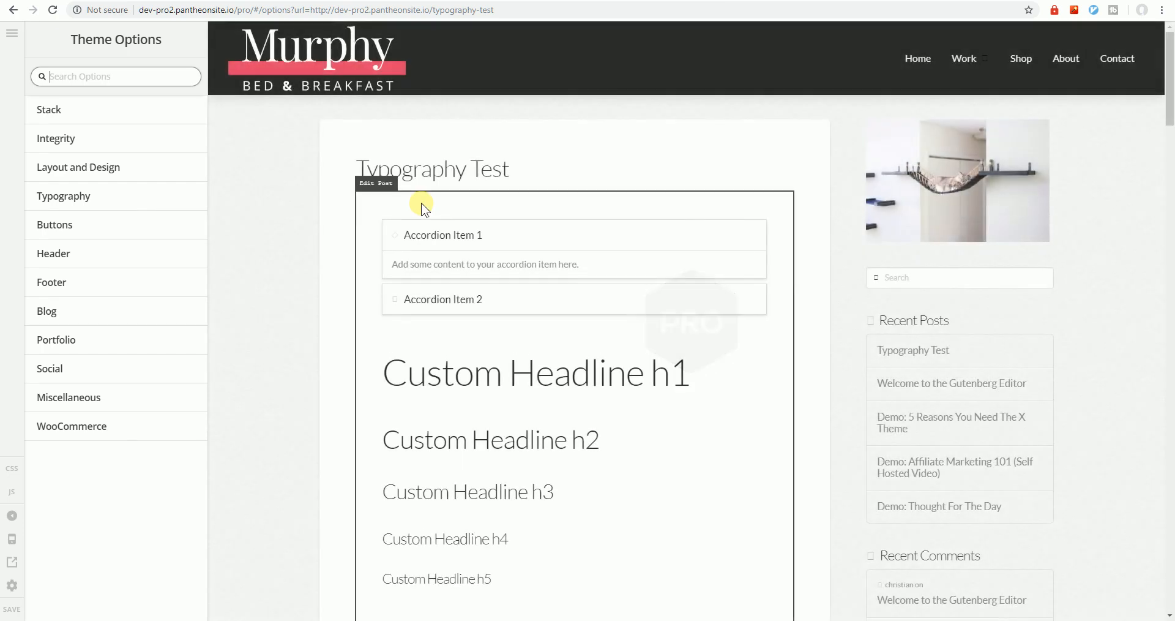
Open the Typography section of Theme Options and look over its settings
left_click(125, 208)
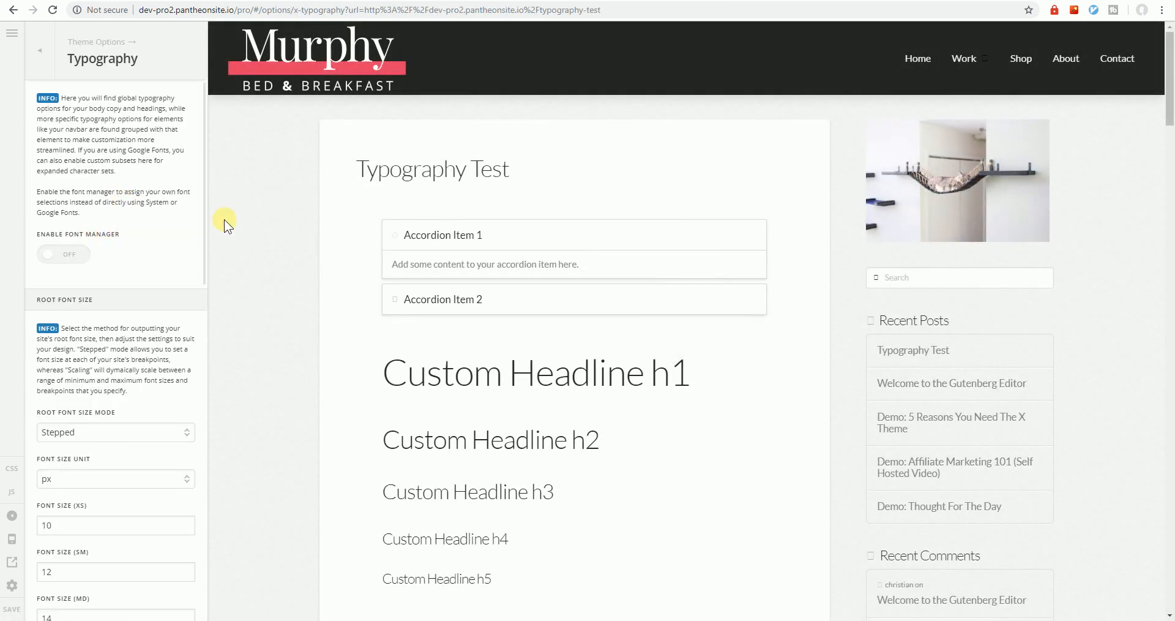
scroll(239, 255, "down", 1)
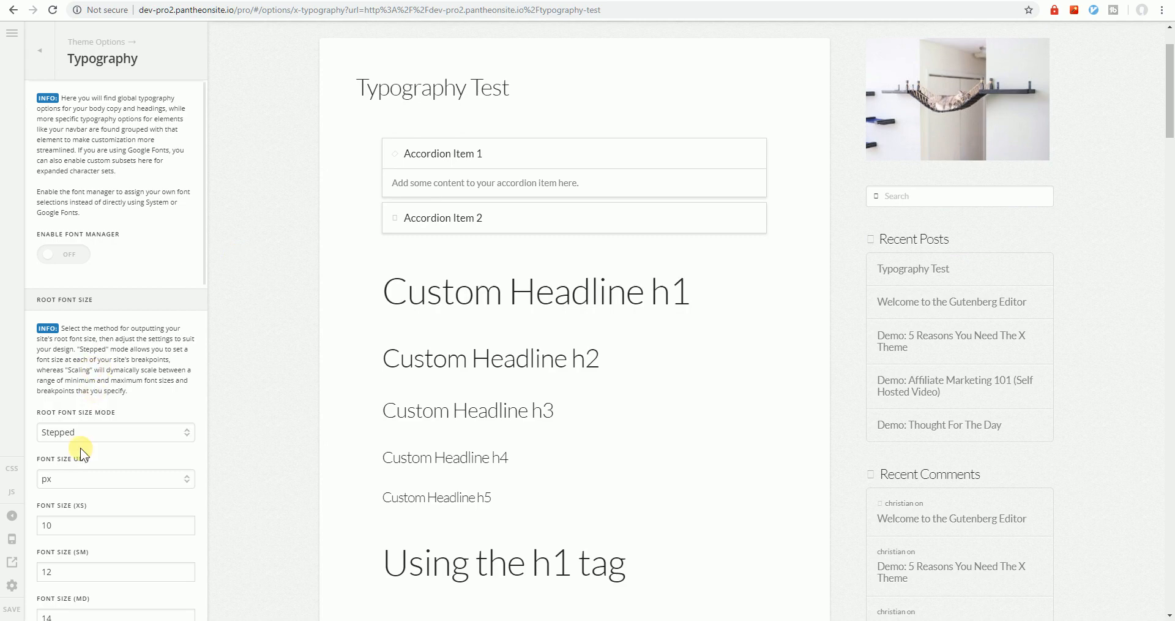
scroll(80, 447, "down", 12)
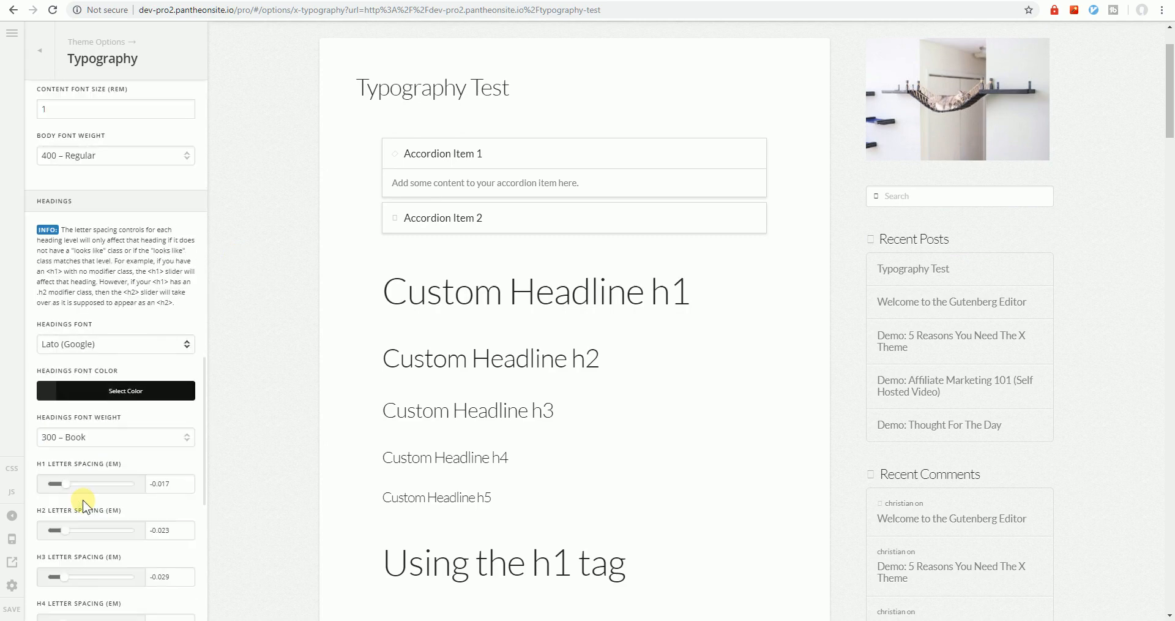
scroll(83, 499, "up", 12)
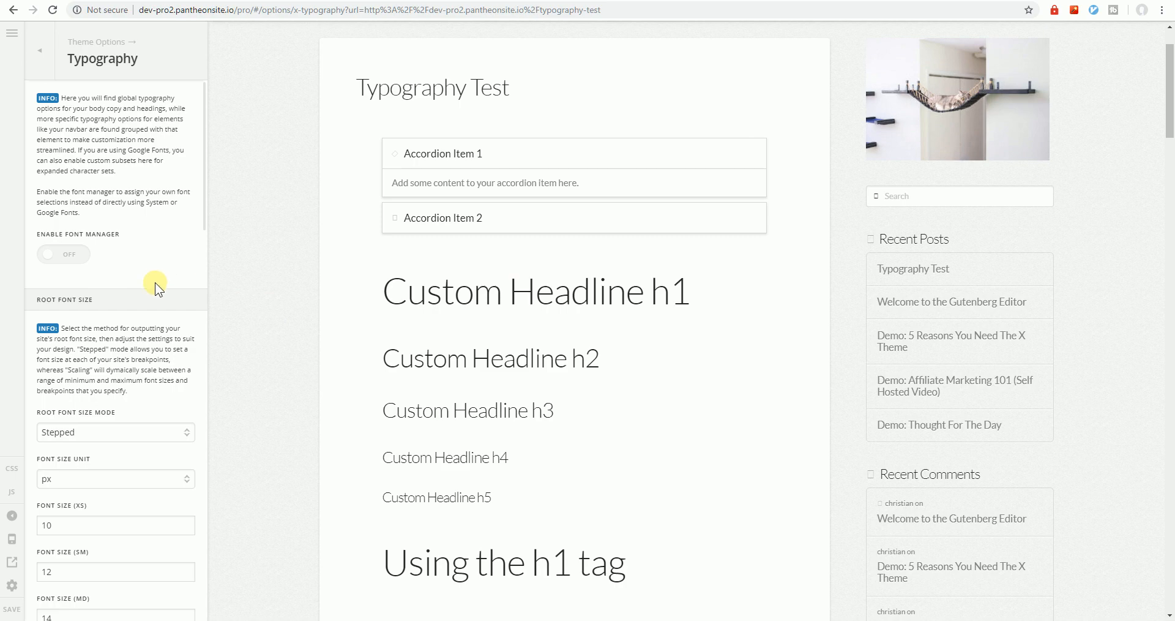
scroll(79, 449, "down", 8)
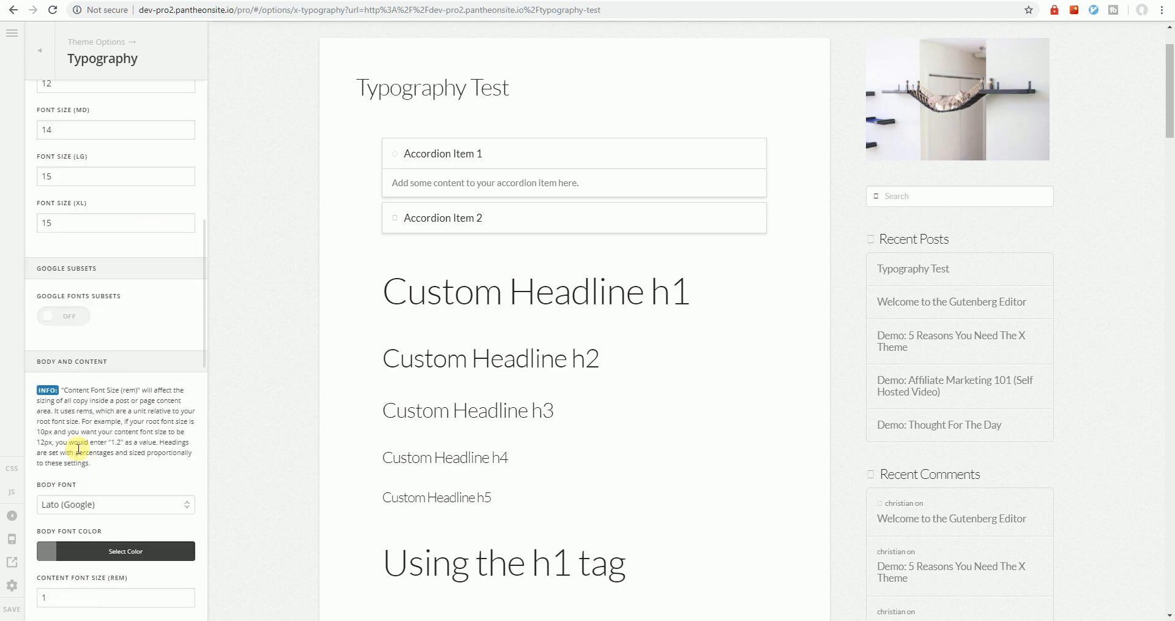
scroll(127, 488, "down", 13)
scroll(131, 453, "up", 8)
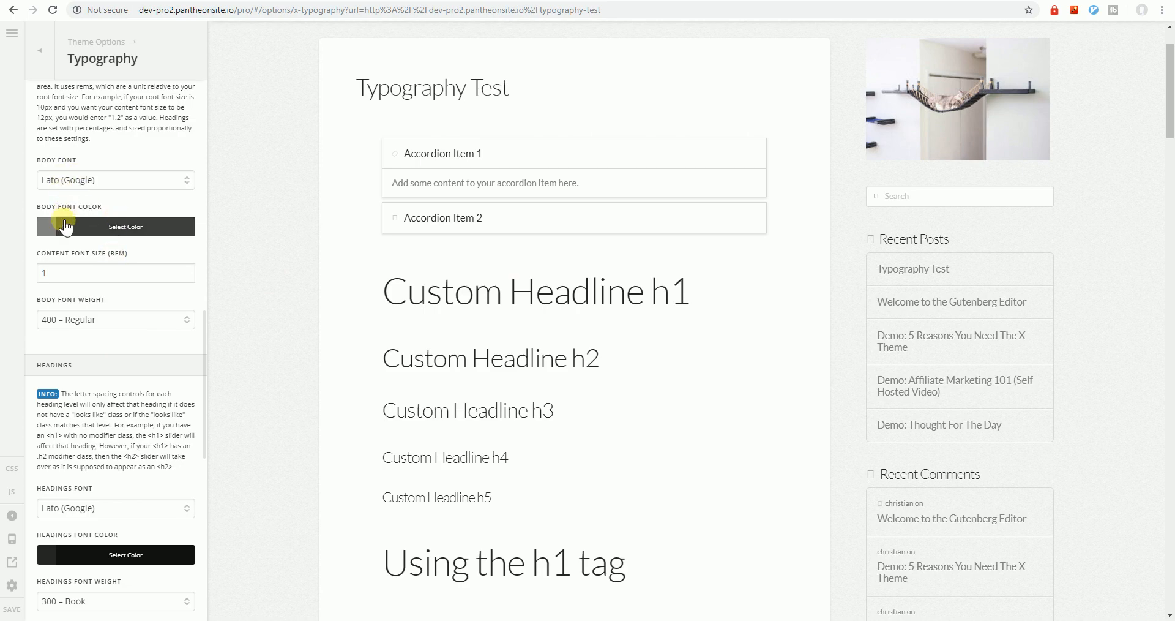
scroll(57, 309, "up", 10)
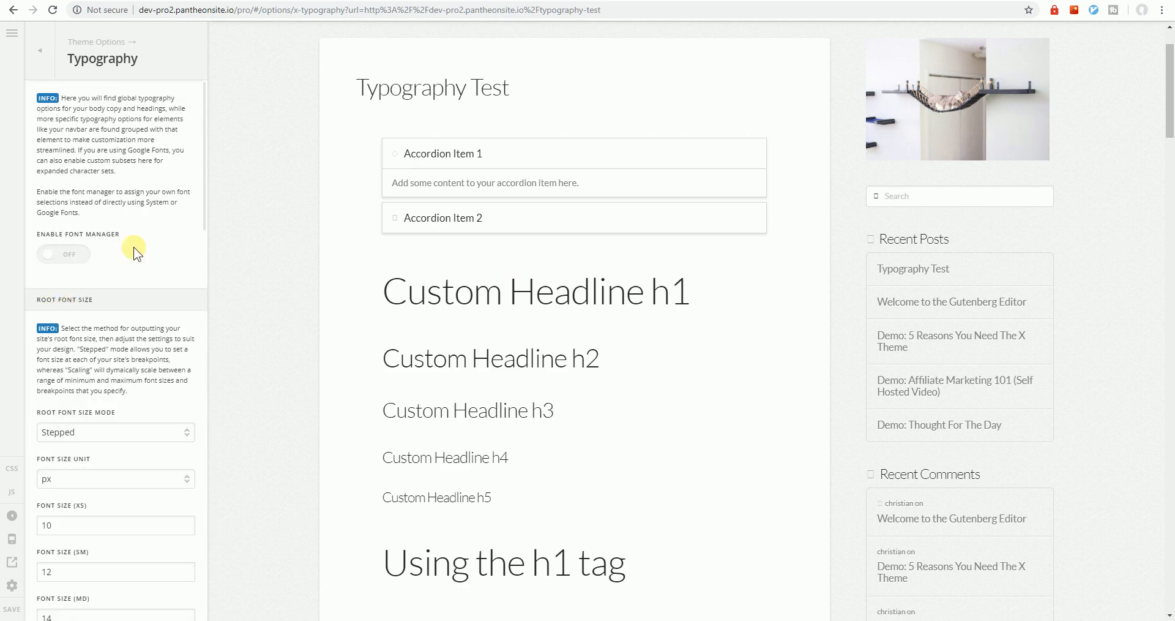
Enable the font manager and change the Body Font from Inherit to Serif
left_click(66, 254)
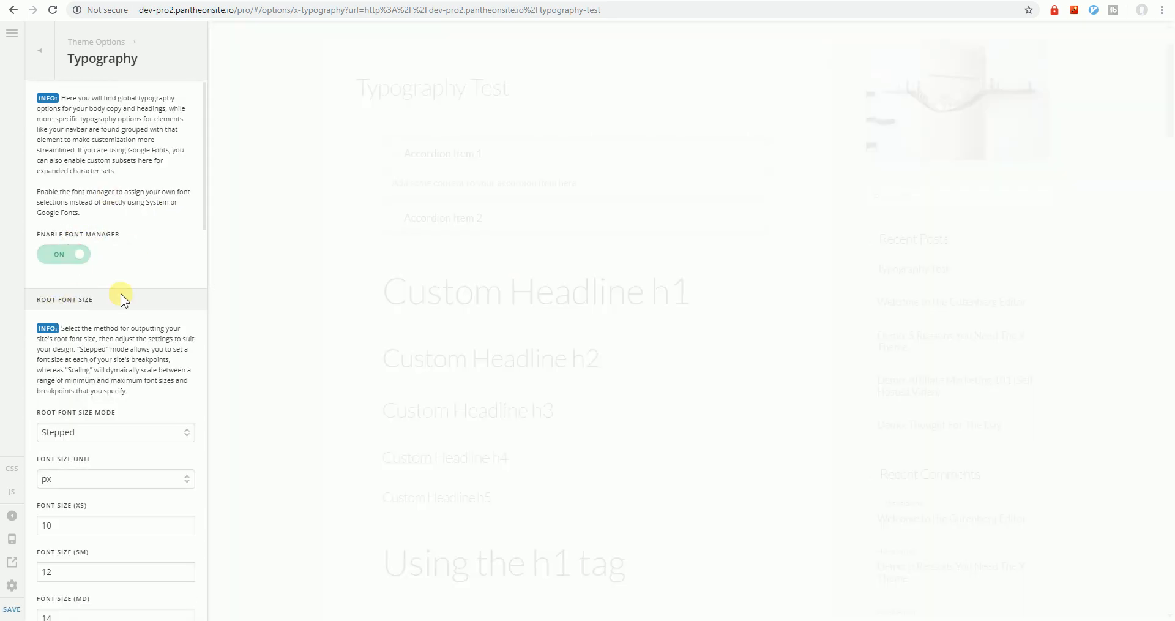
scroll(121, 294, "down", 8)
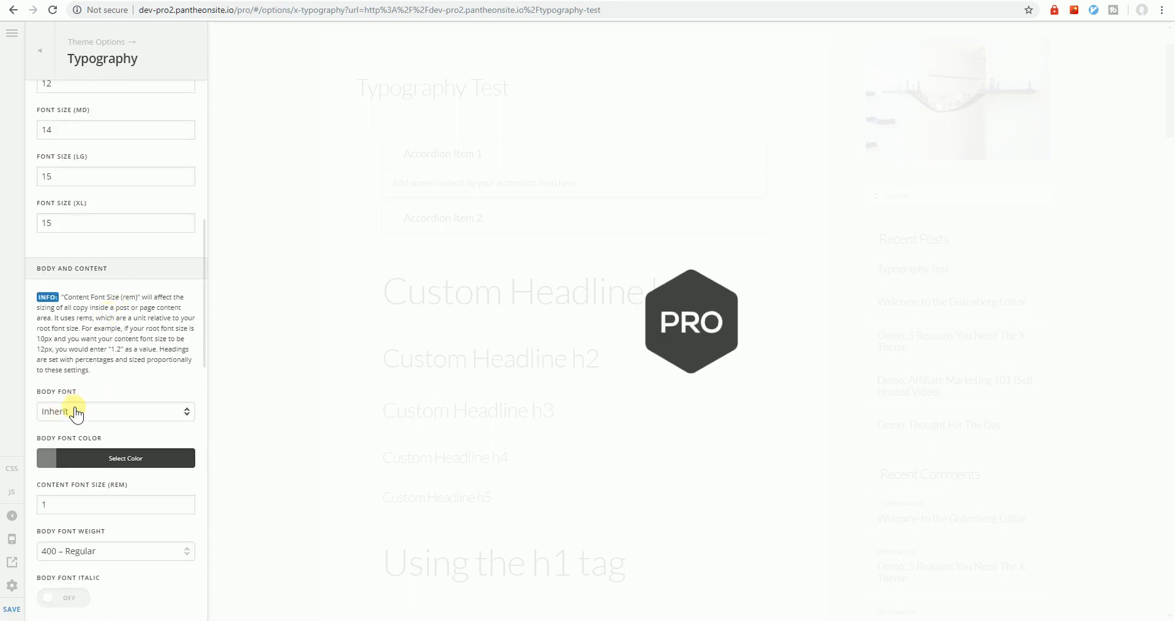
scroll(94, 395, "down", 3)
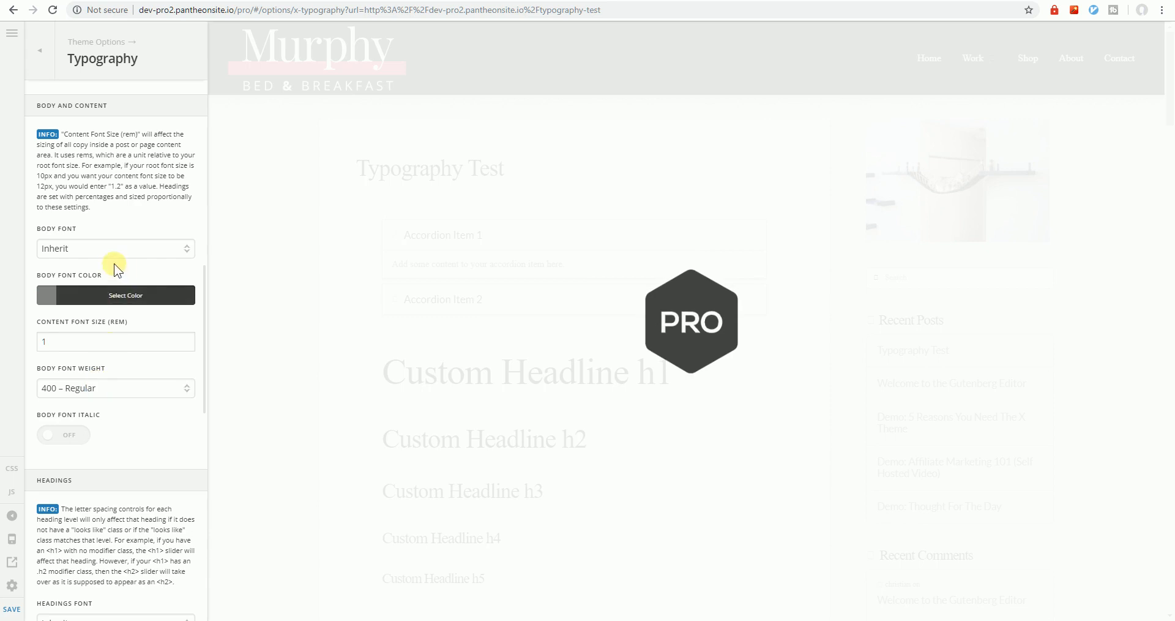
left_click(91, 250)
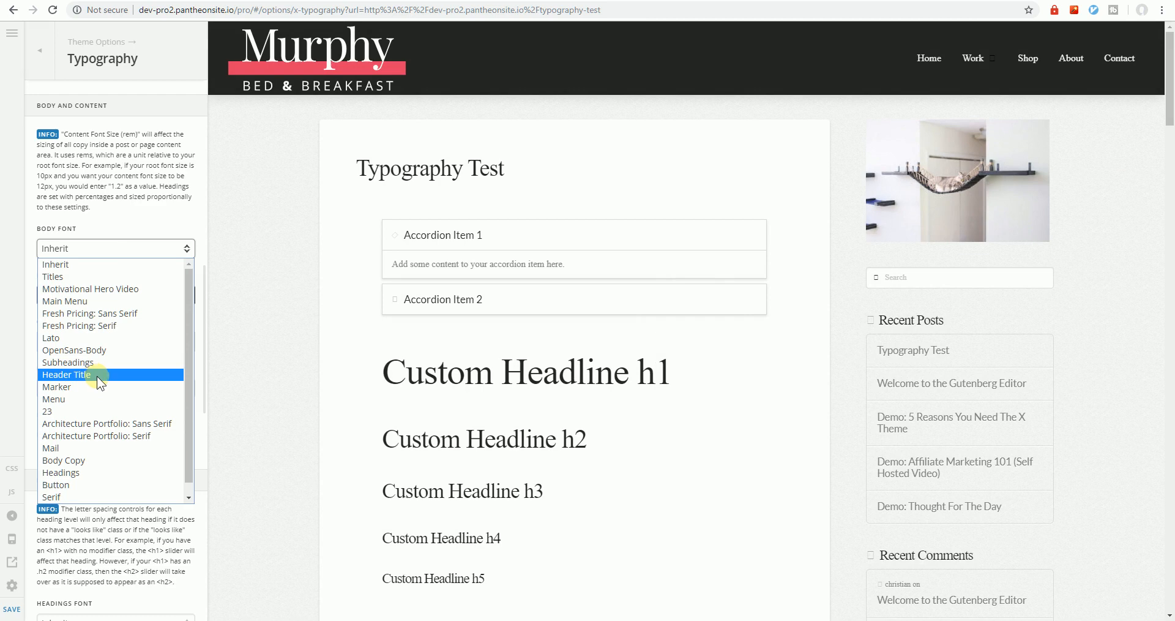
scroll(96, 376, "down", 1)
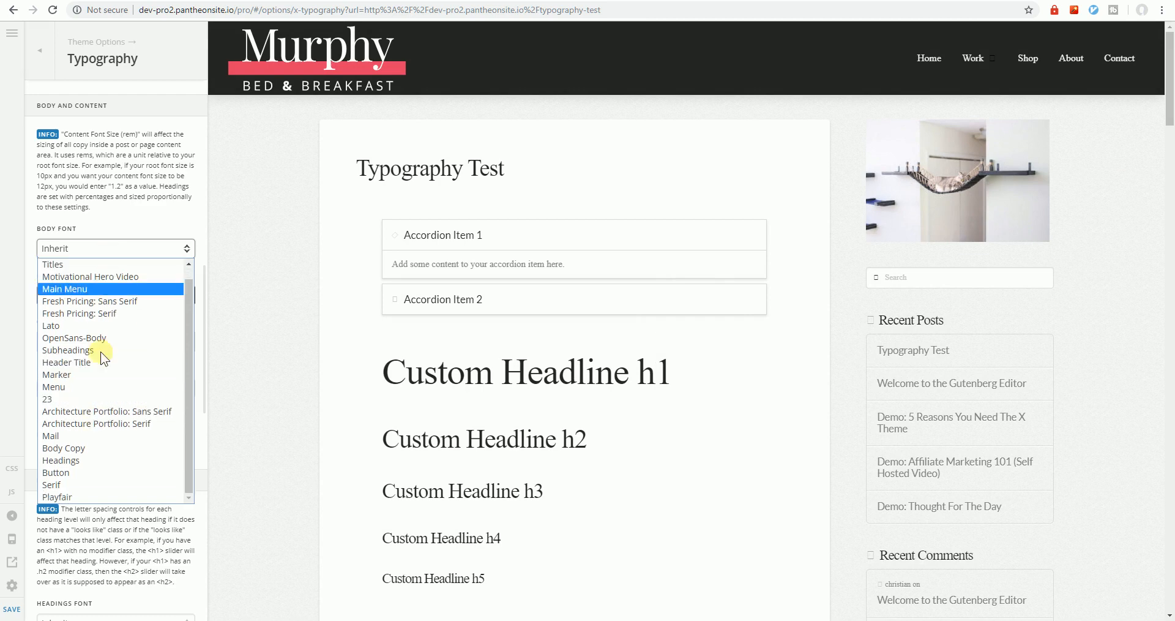
left_click(91, 483)
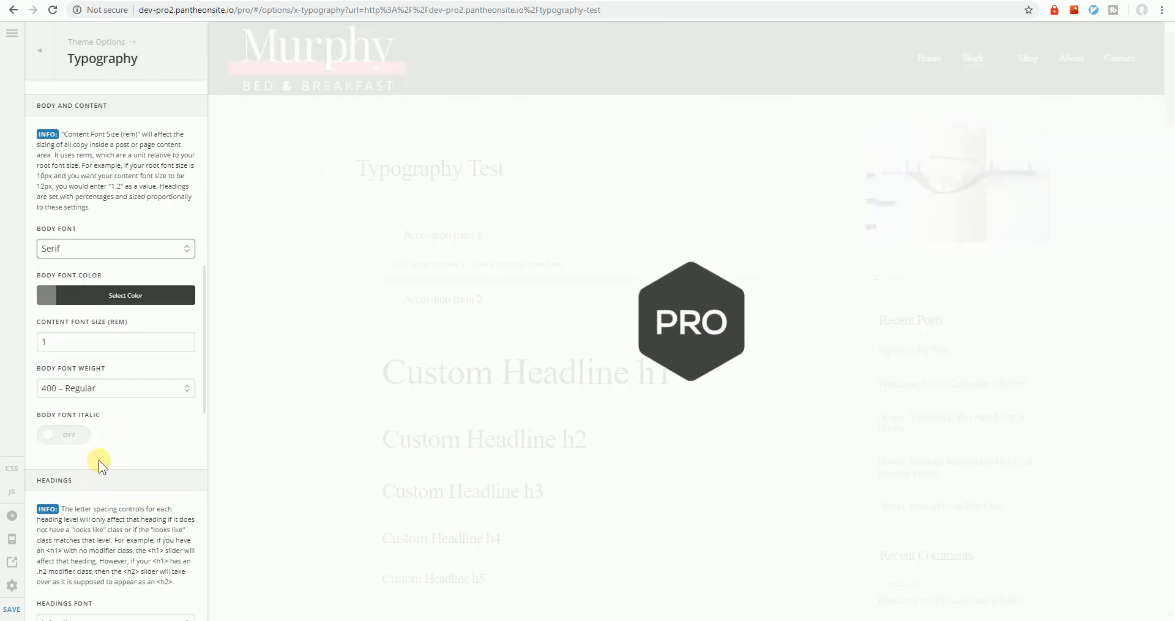
scroll(108, 444, "down", 3)
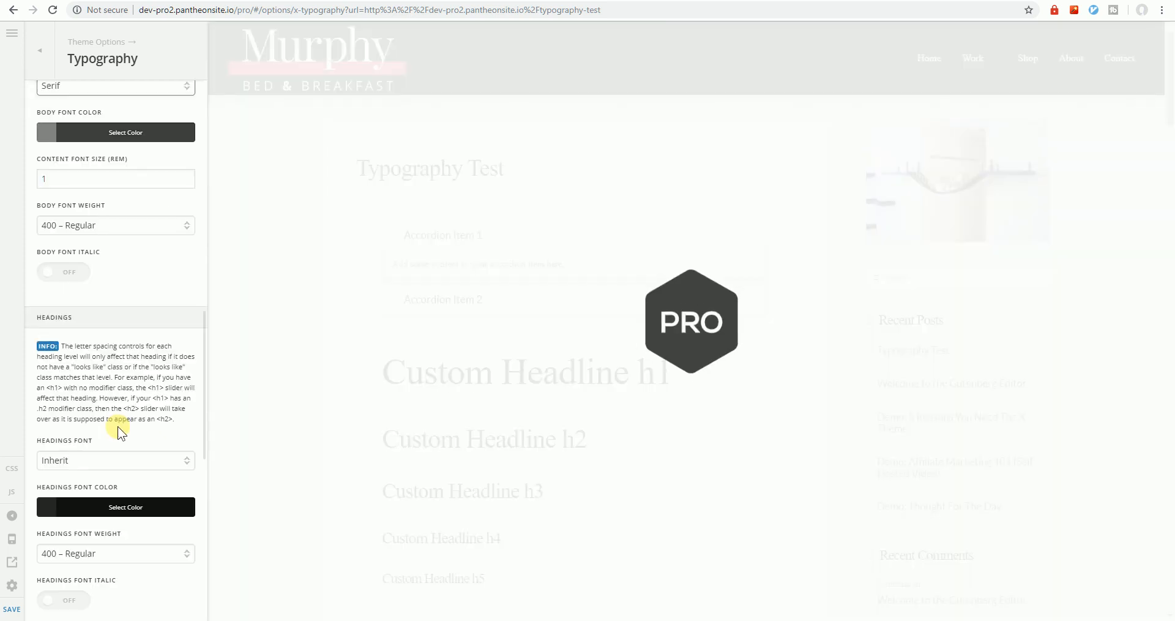
Set the Headings Font to Playfair, then replace it with Marker
left_click(82, 462)
scroll(97, 417, "down", 1)
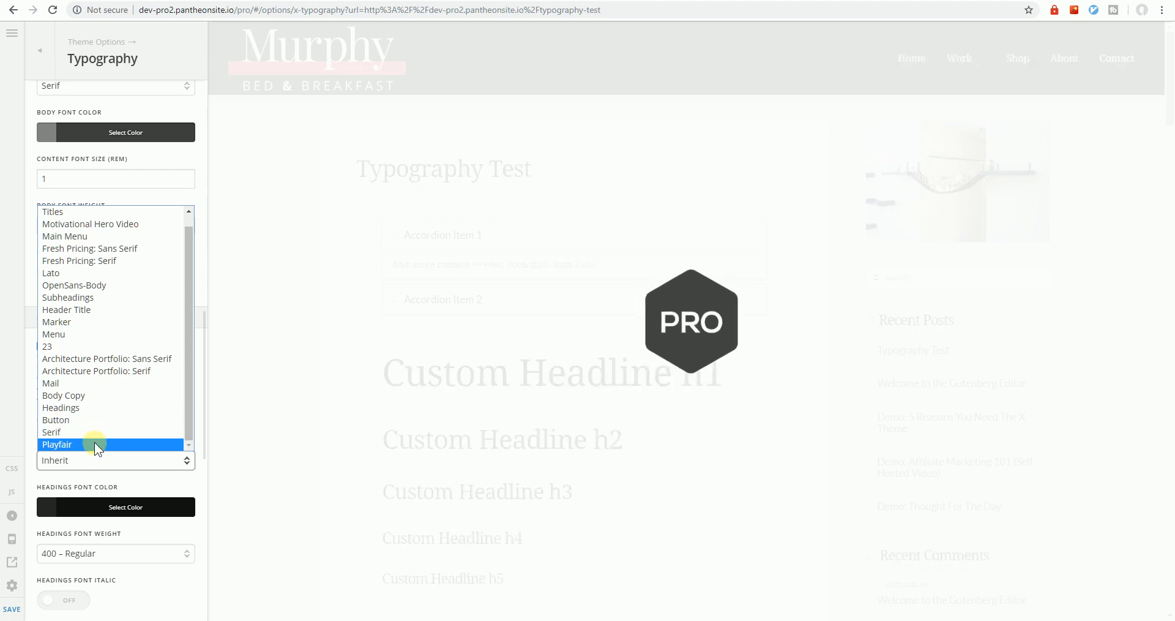
left_click(95, 442)
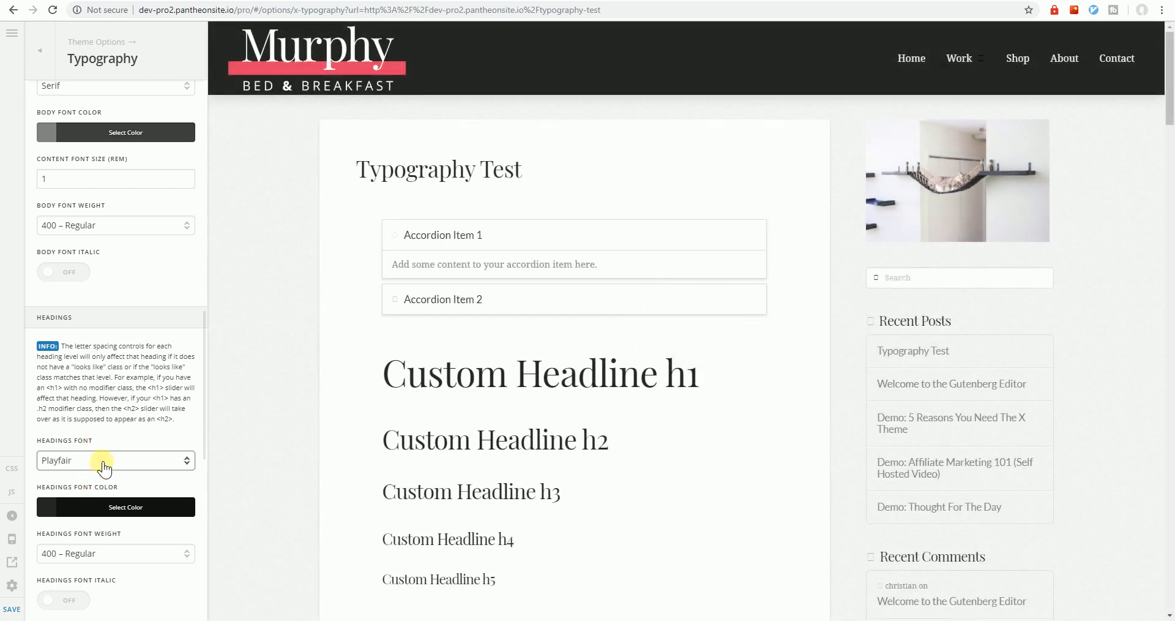
left_click(105, 466)
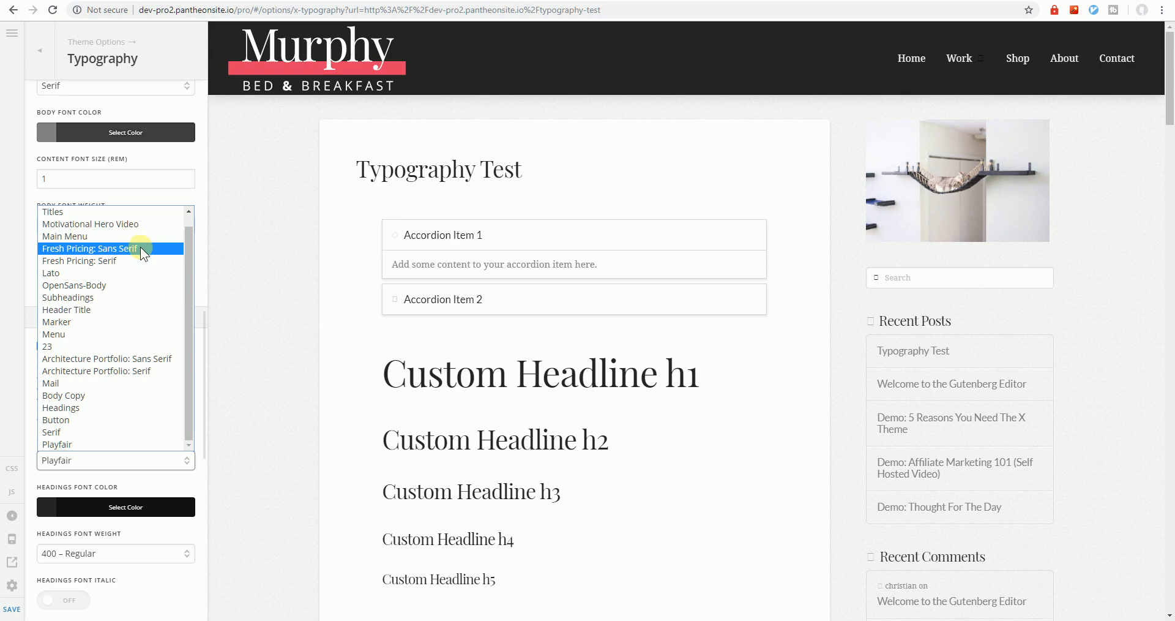
left_click(131, 323)
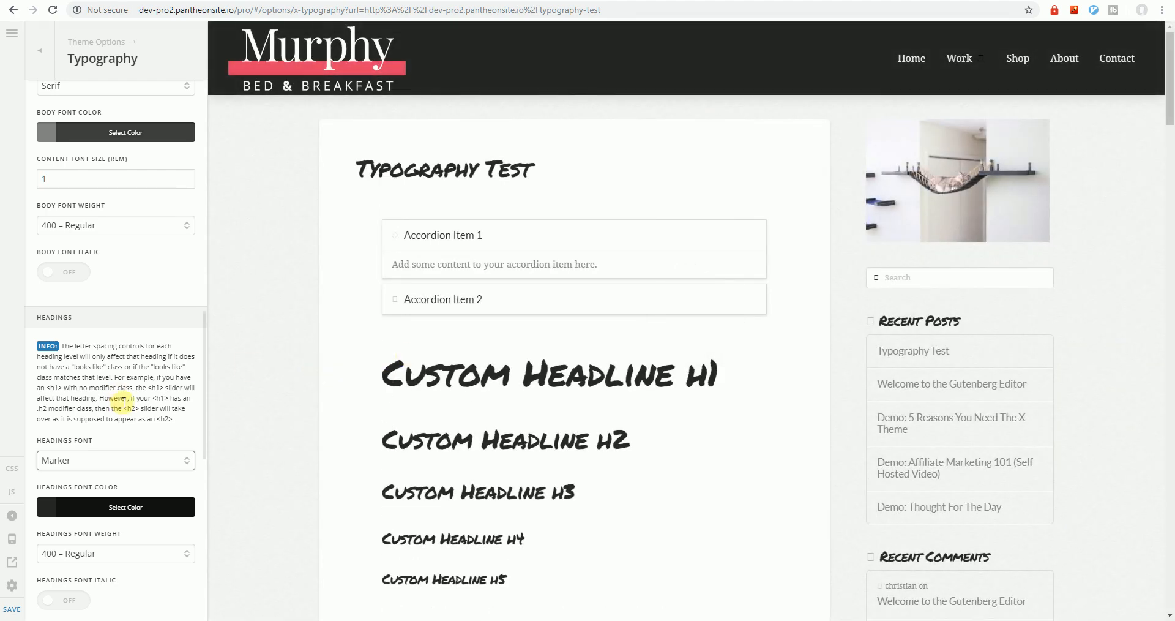
scroll(122, 409, "up", 3)
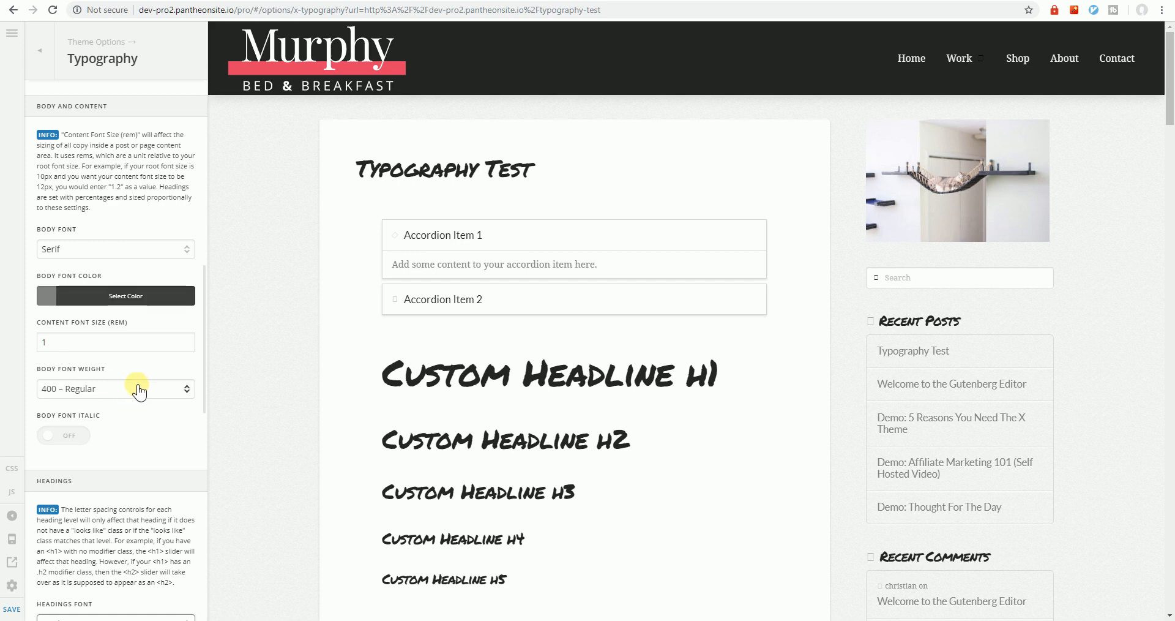
Change the Body Font to Titles and review the typography options
left_click(160, 248)
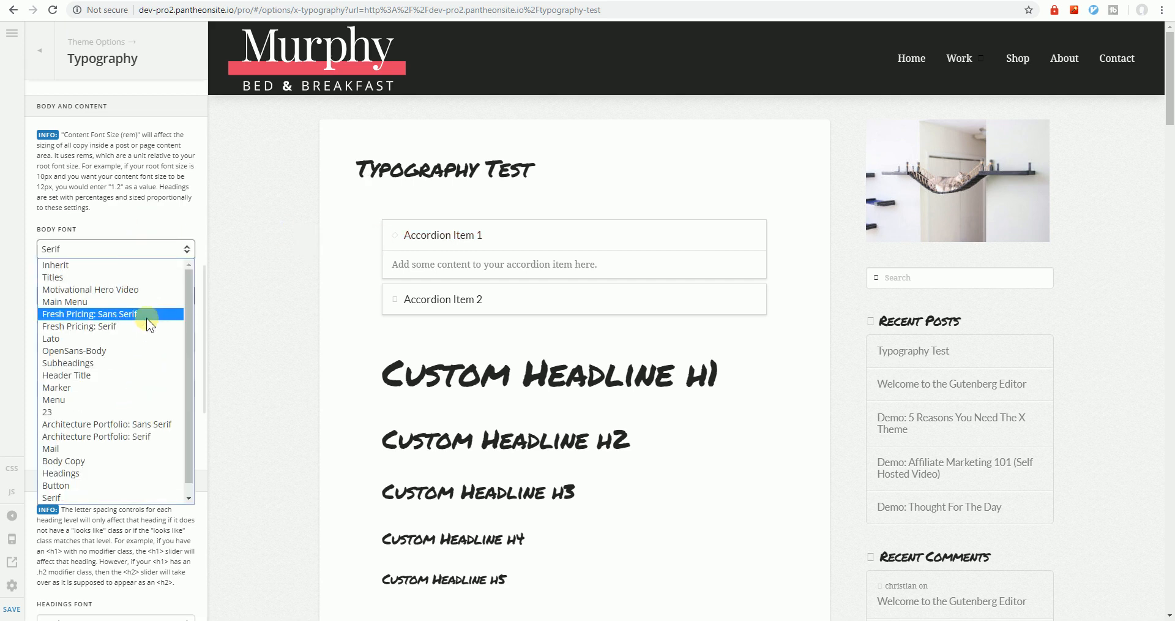
left_click(162, 277)
scroll(127, 409, "down", 5)
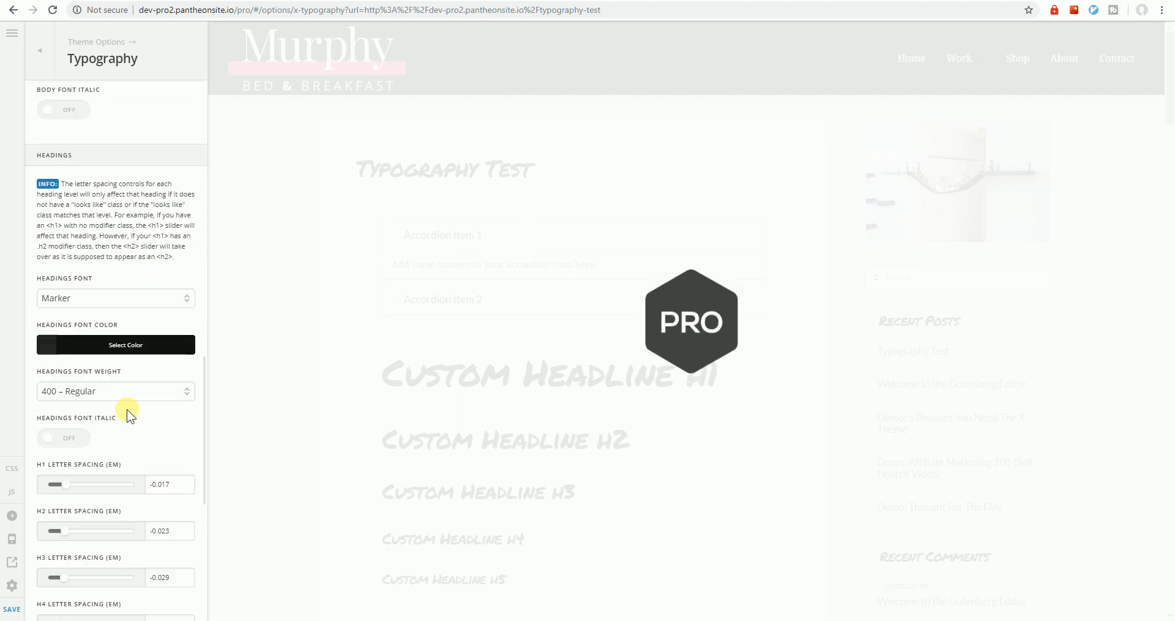
scroll(127, 410, "up", 5)
scroll(104, 406, "down", 6)
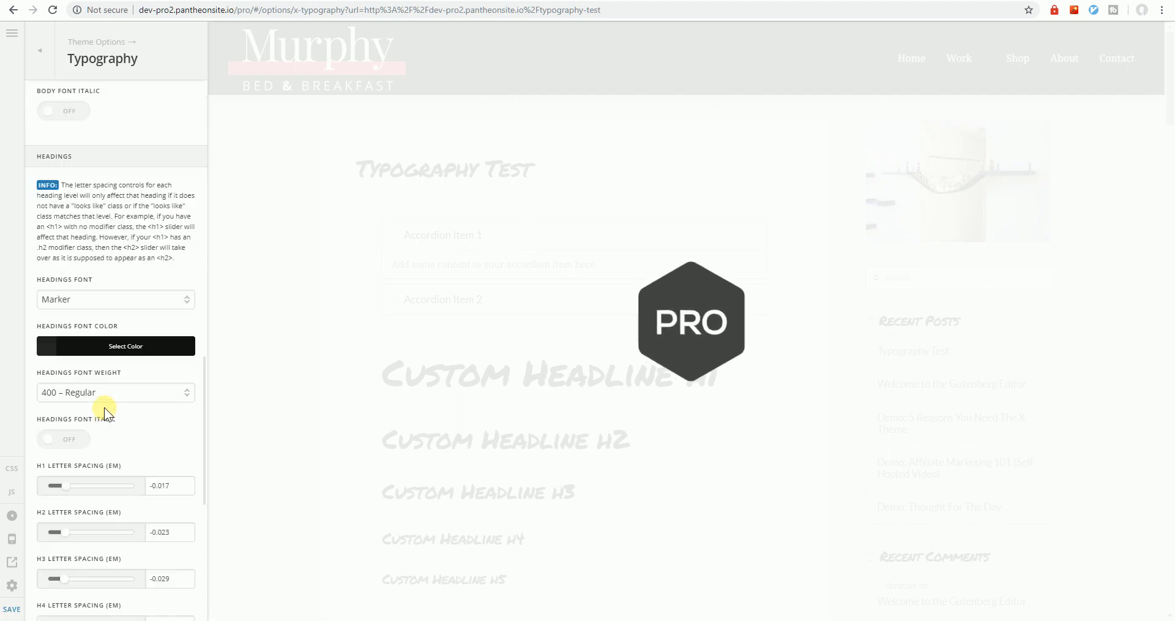
scroll(105, 423, "down", 2)
scroll(104, 429, "down", 8)
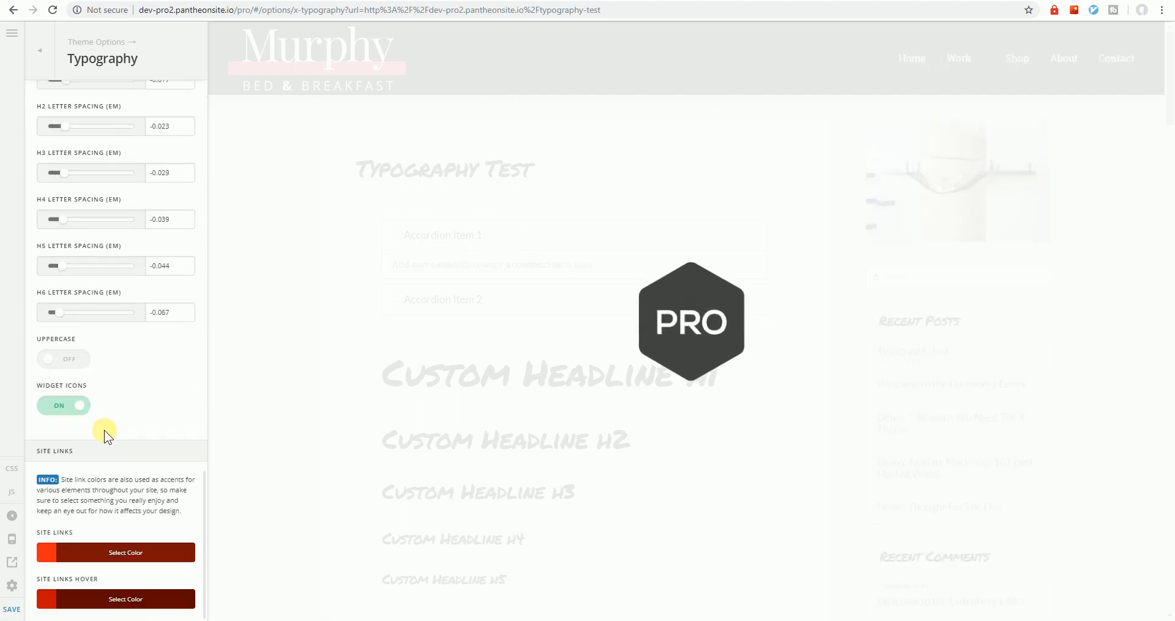
scroll(105, 430, "down", 5)
scroll(135, 422, "up", 7)
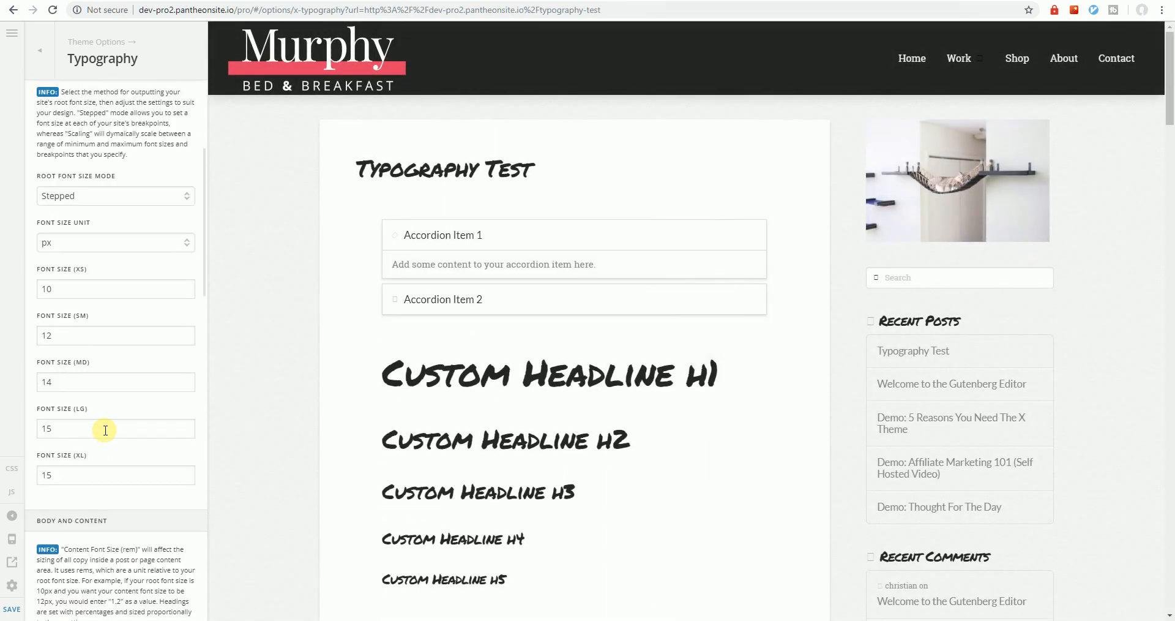
scroll(113, 410, "down", 5)
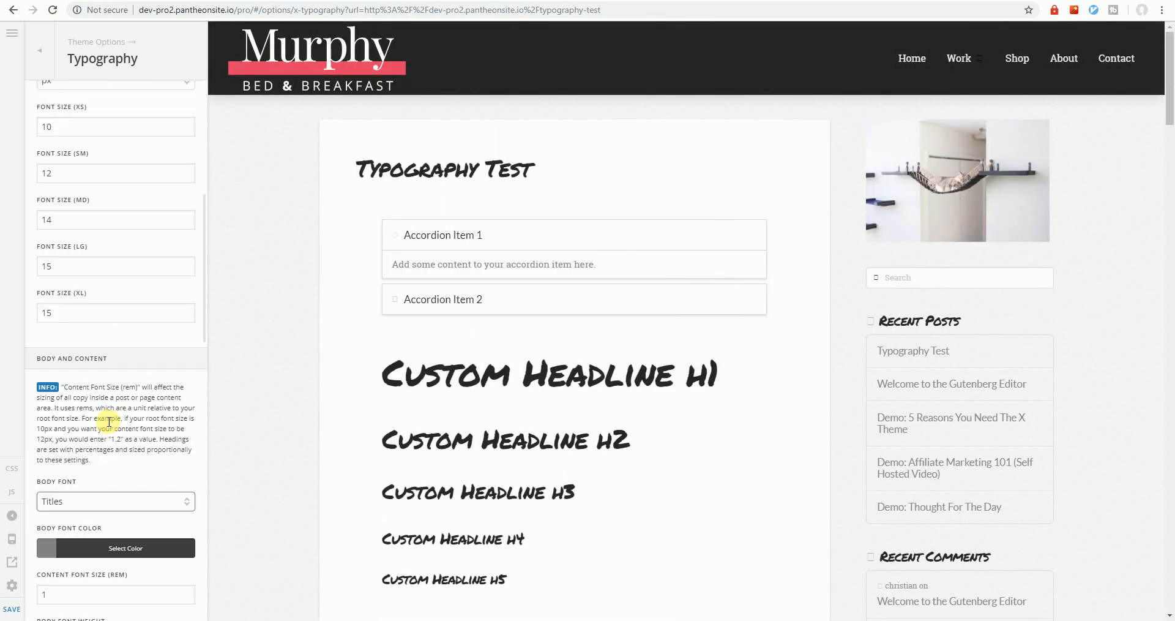
scroll(109, 426, "down", 3)
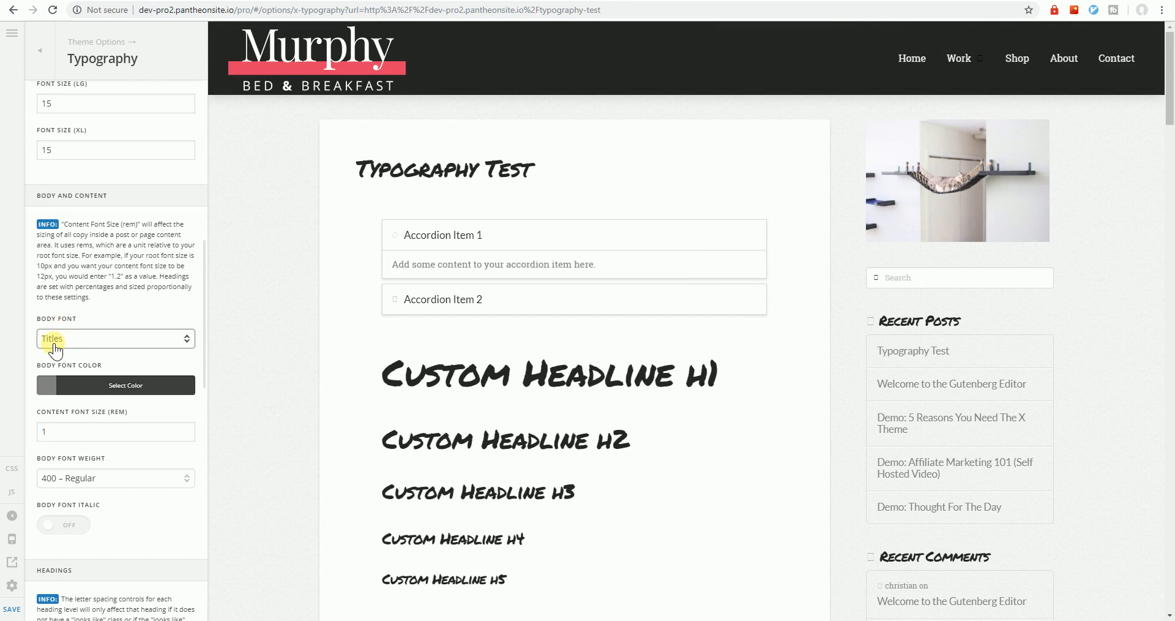
Confirm Titles remains the body font and save the typography options
left_click(70, 339)
left_click(72, 340)
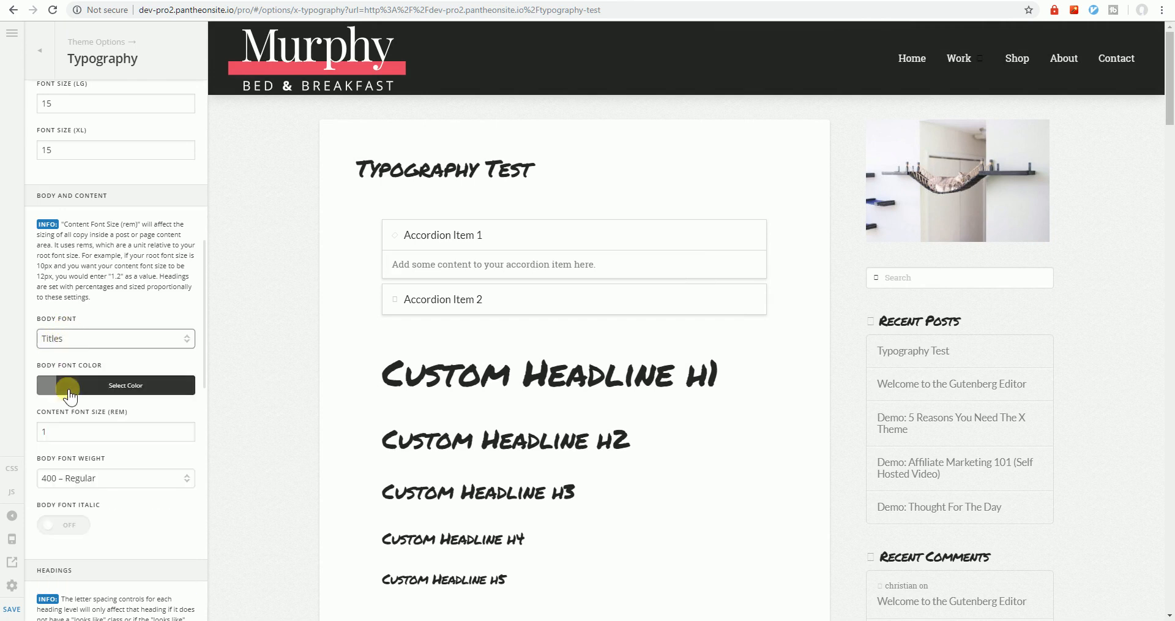
left_click(76, 341)
left_click(74, 338)
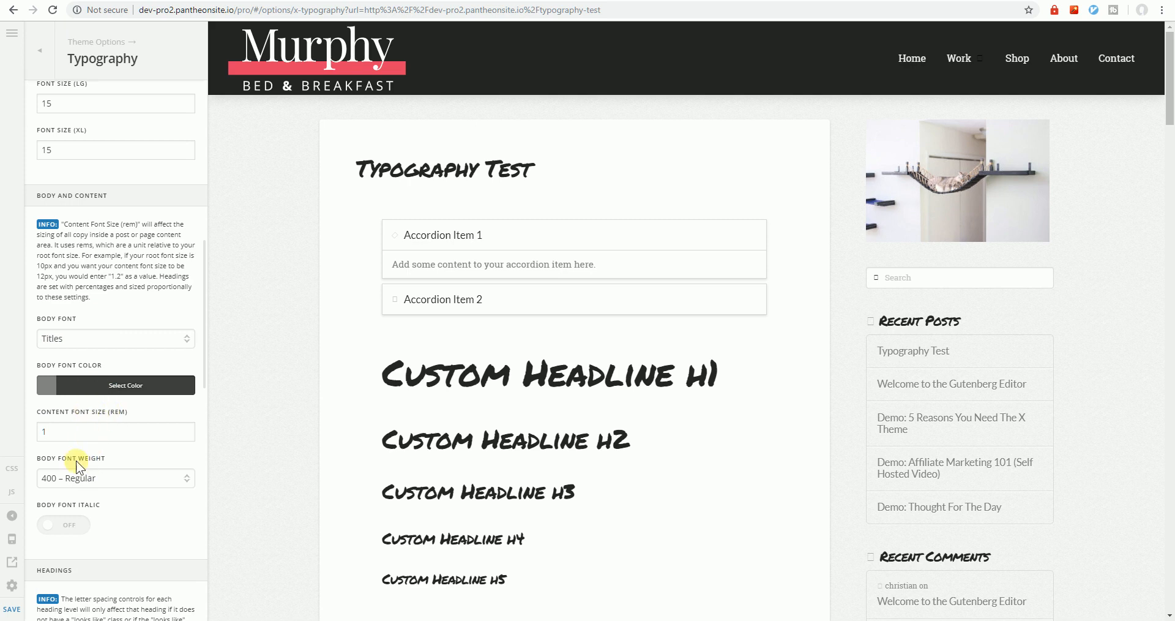
left_click(12, 609)
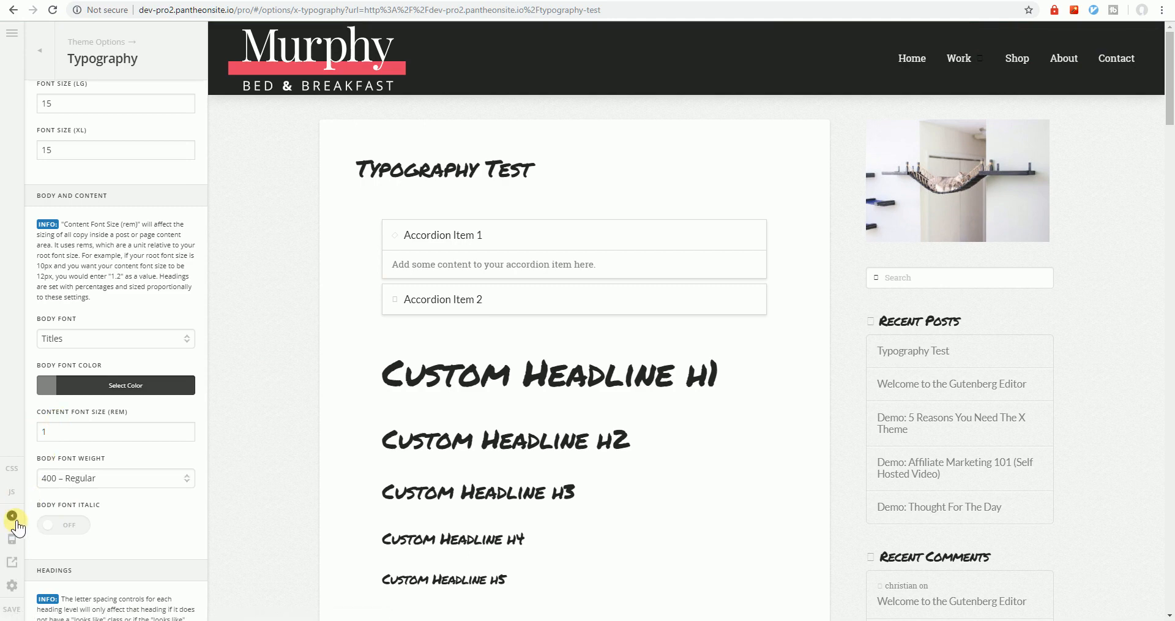
Open the Preferences window and go to the Fonts manager
left_click(11, 585)
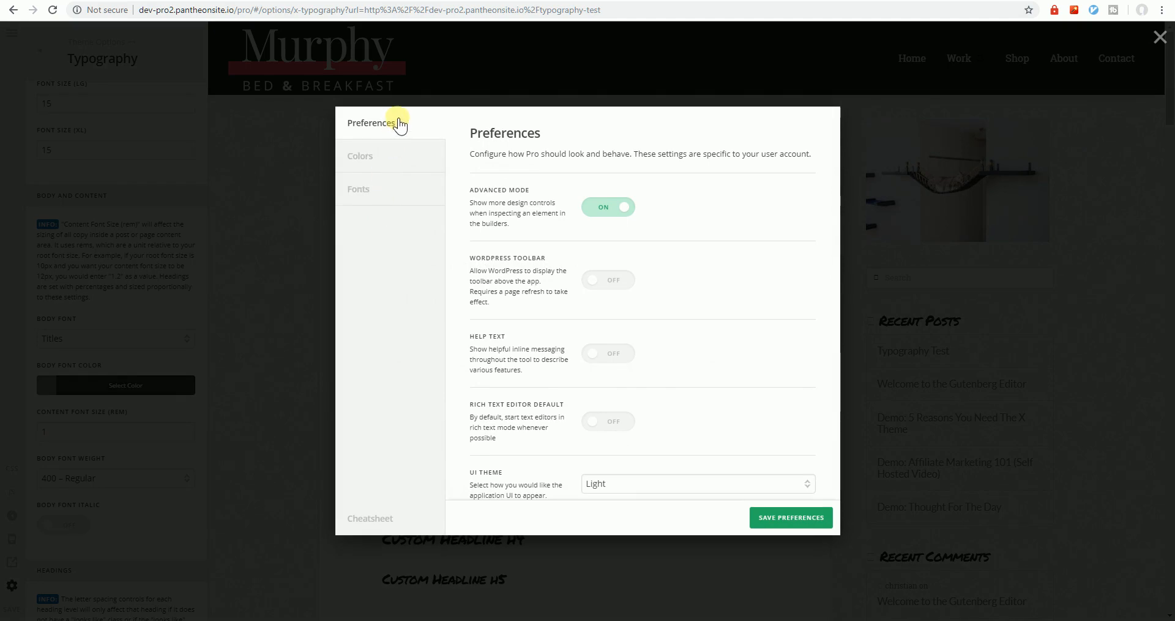
left_click(8, 588)
left_click(11, 587)
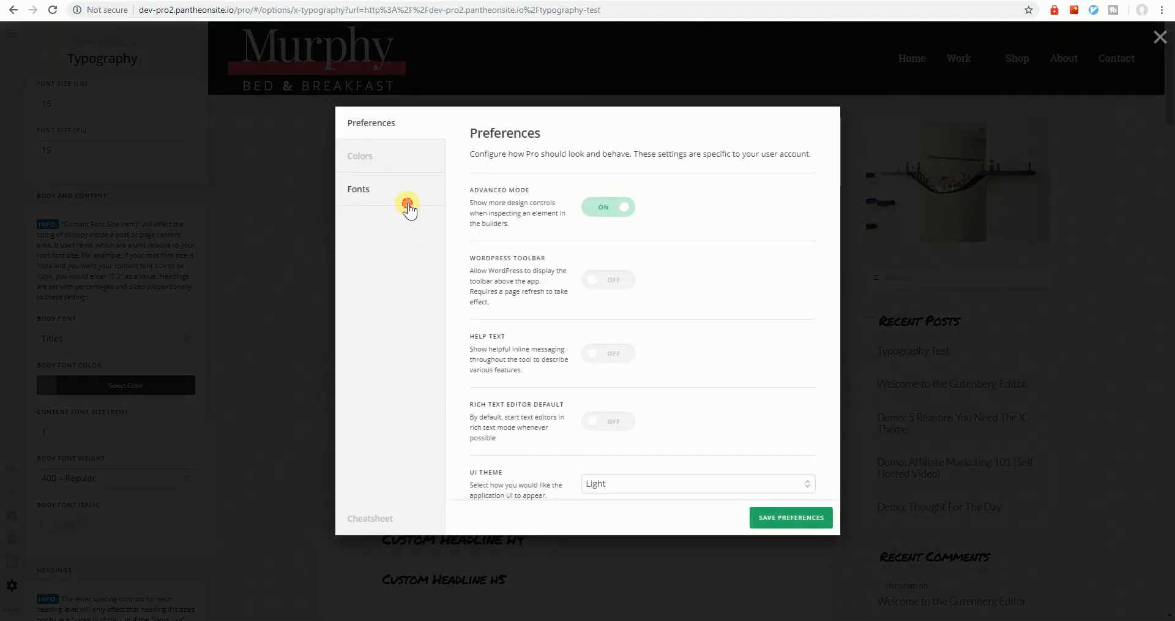
left_click(407, 203)
scroll(681, 453, "down", 12)
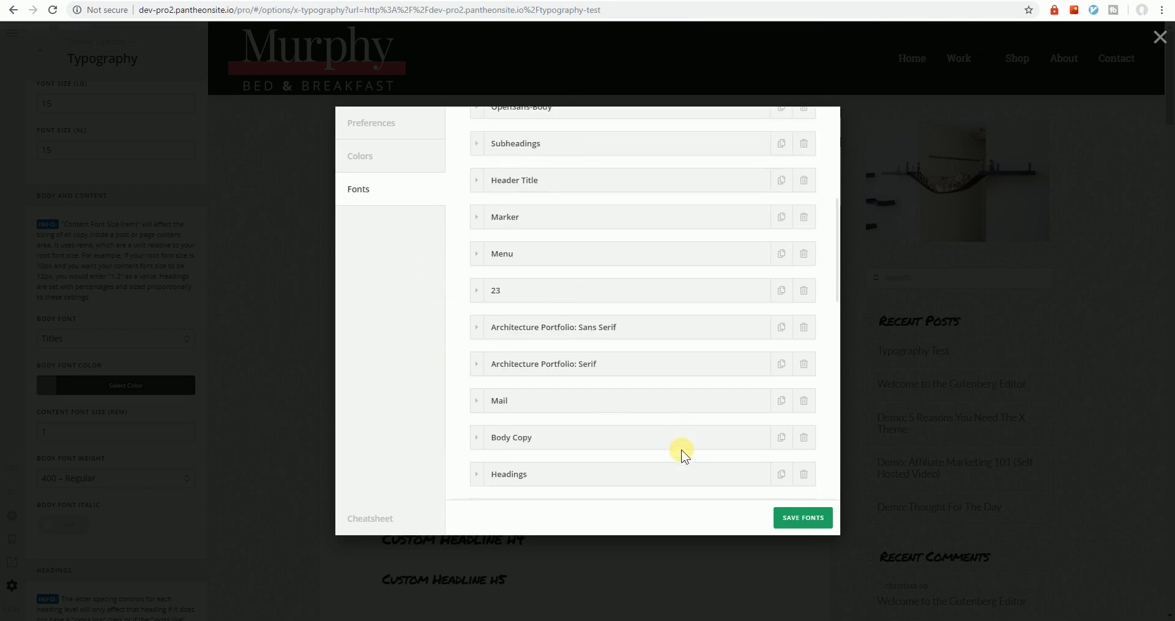
scroll(681, 450, "up", 15)
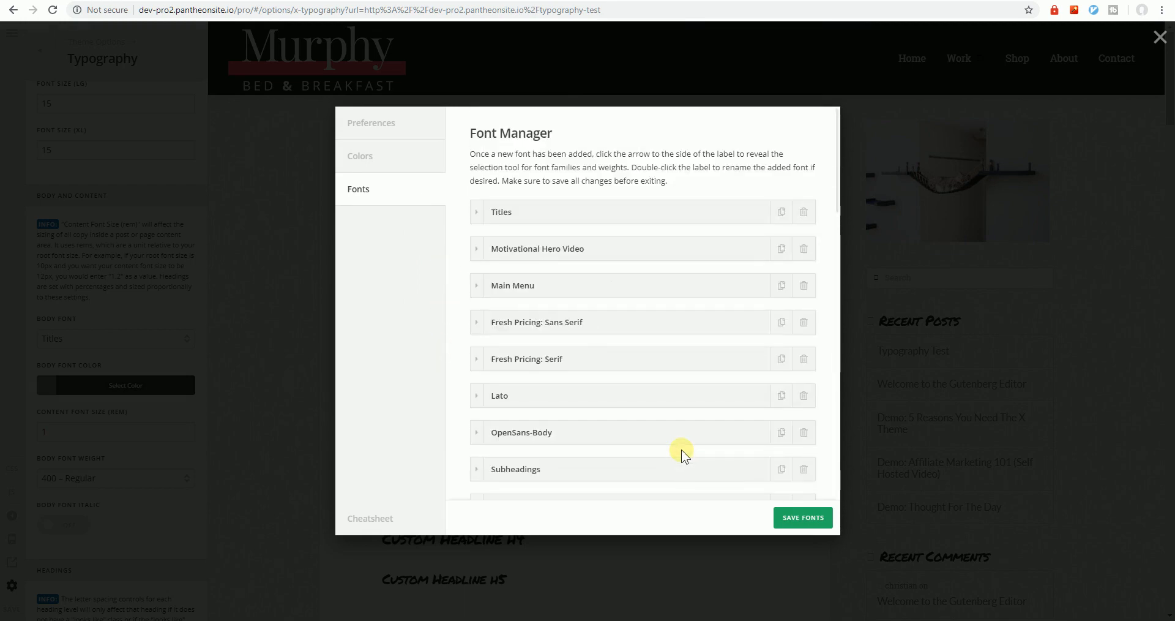
scroll(648, 460, "down", 3)
scroll(648, 460, "down", 5)
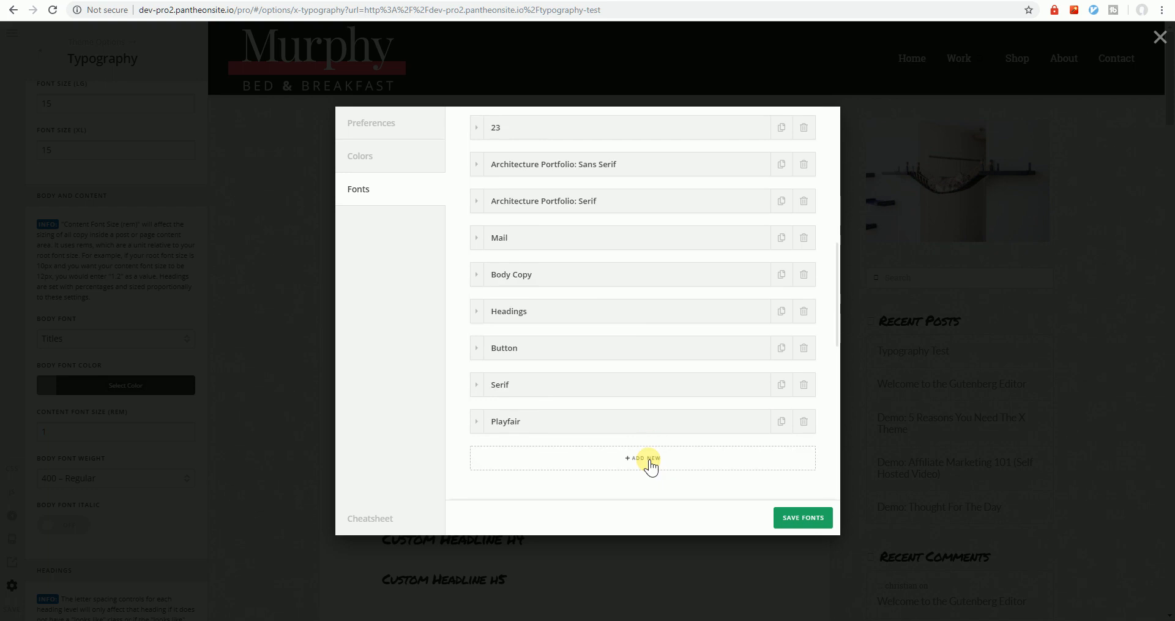
Add a new font entry named Body Font 2, leaving its Helvetica family unchanged
left_click(651, 466)
left_click(507, 461)
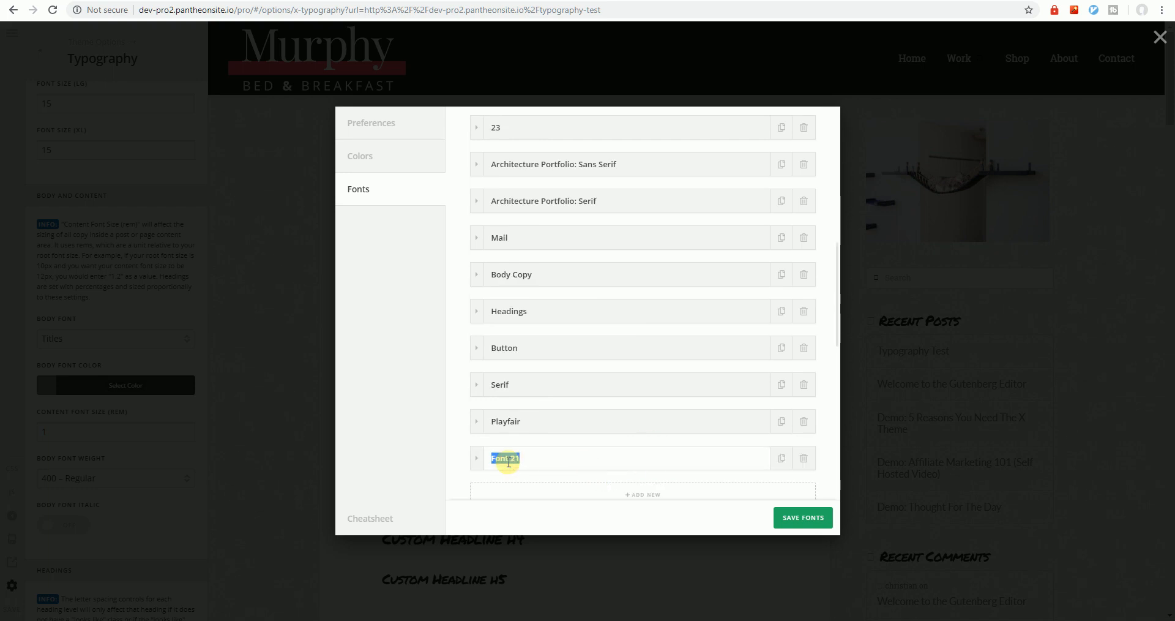
type("Body")
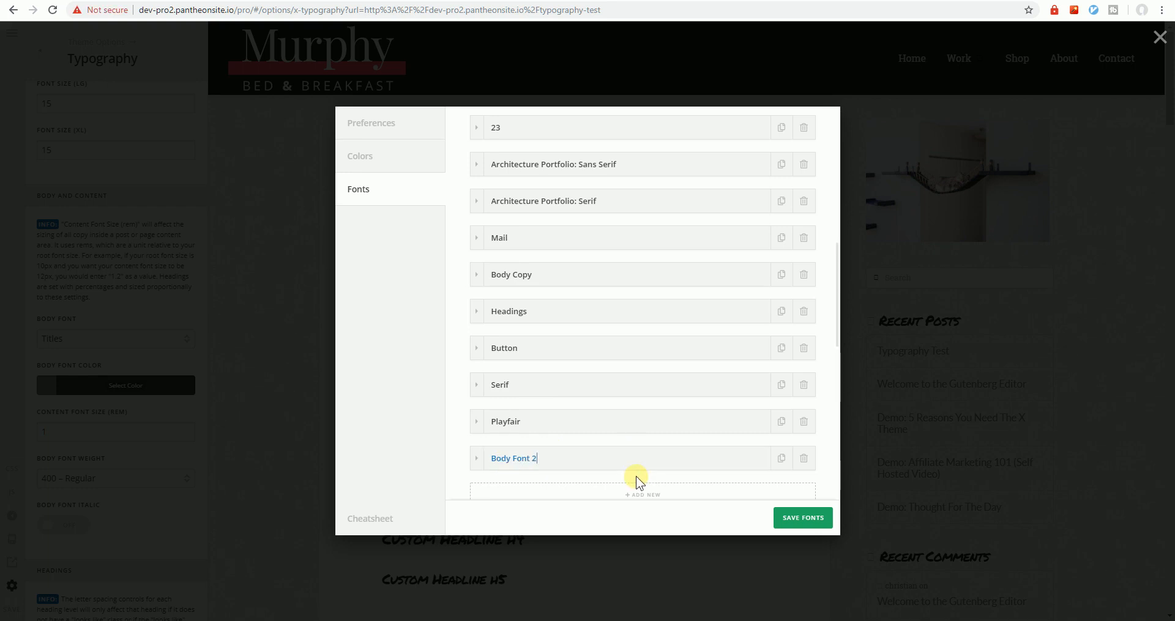
left_click(477, 460)
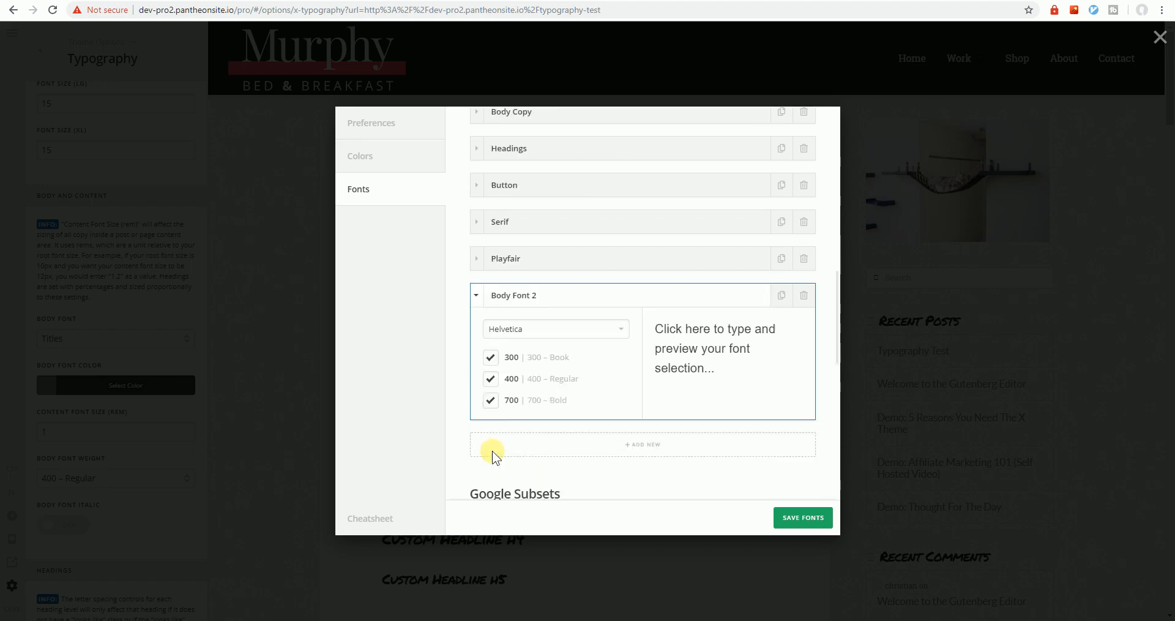
scroll(496, 447, "down", 3)
scroll(511, 364, "up", 3)
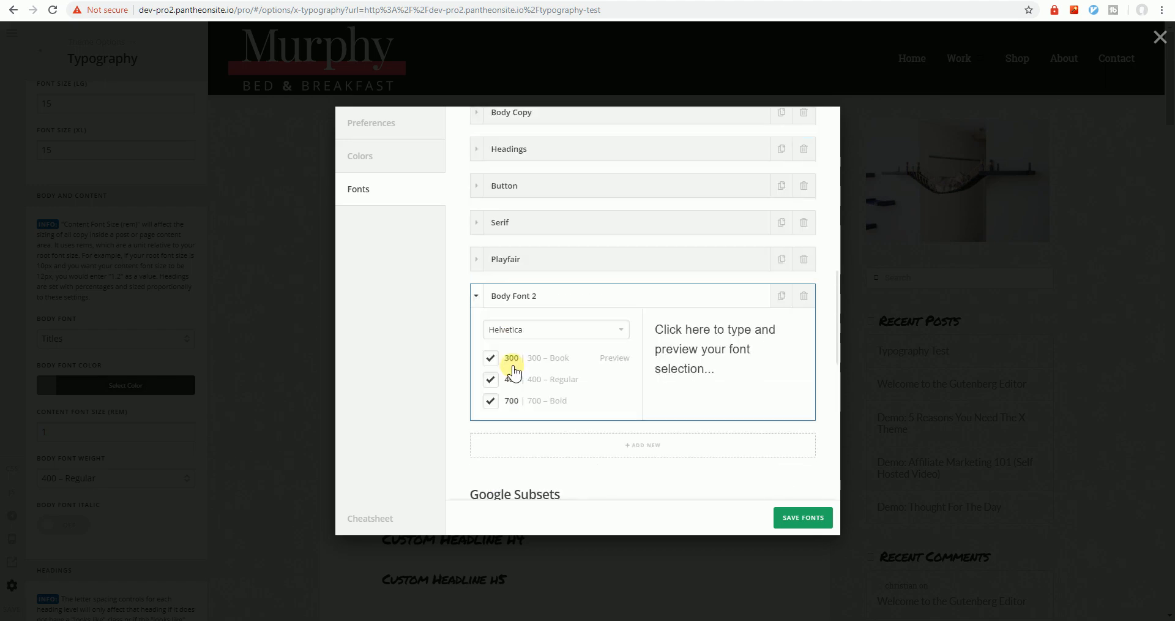
left_click(568, 332)
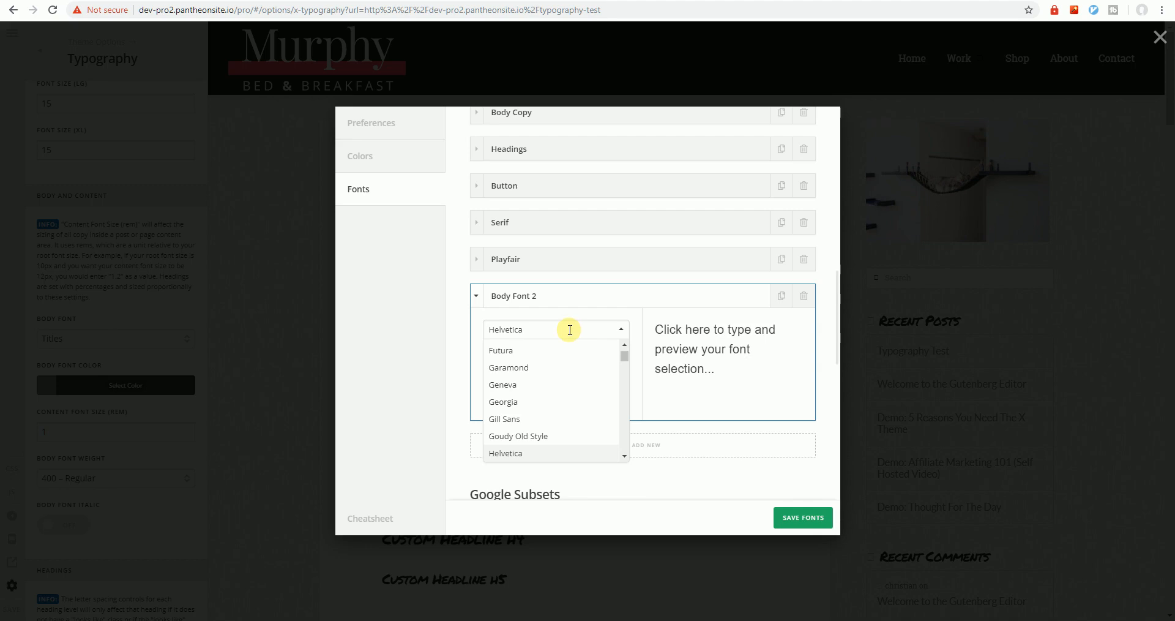
left_click(595, 313)
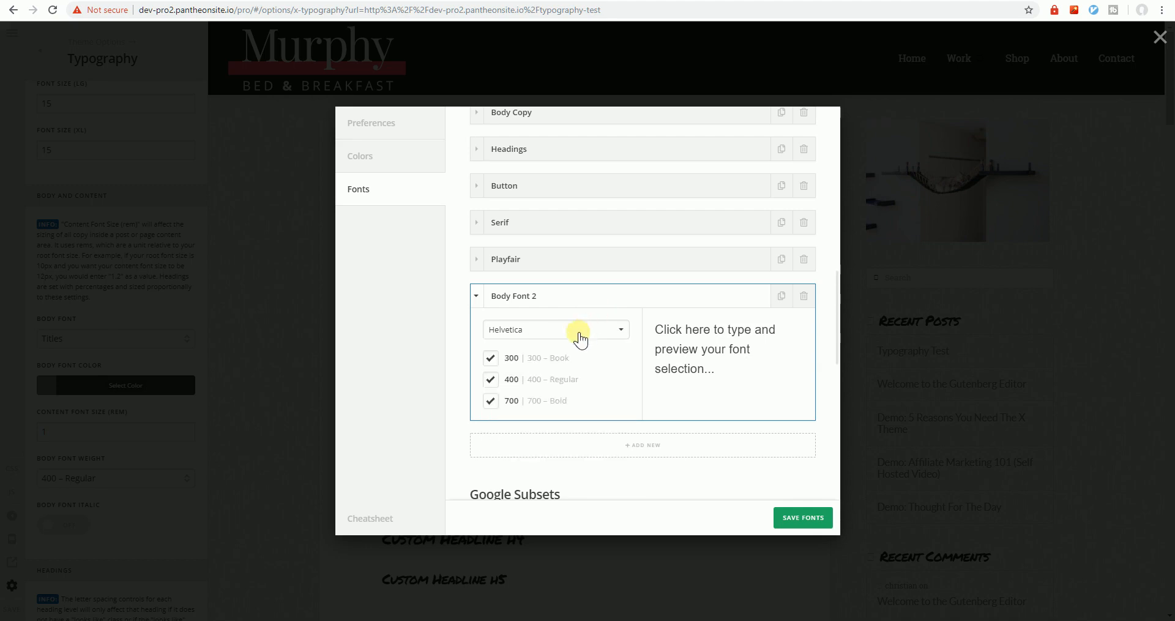
Add a Heading Font 2 entry set to Georgia, save the fonts and close the manager
left_click(589, 445)
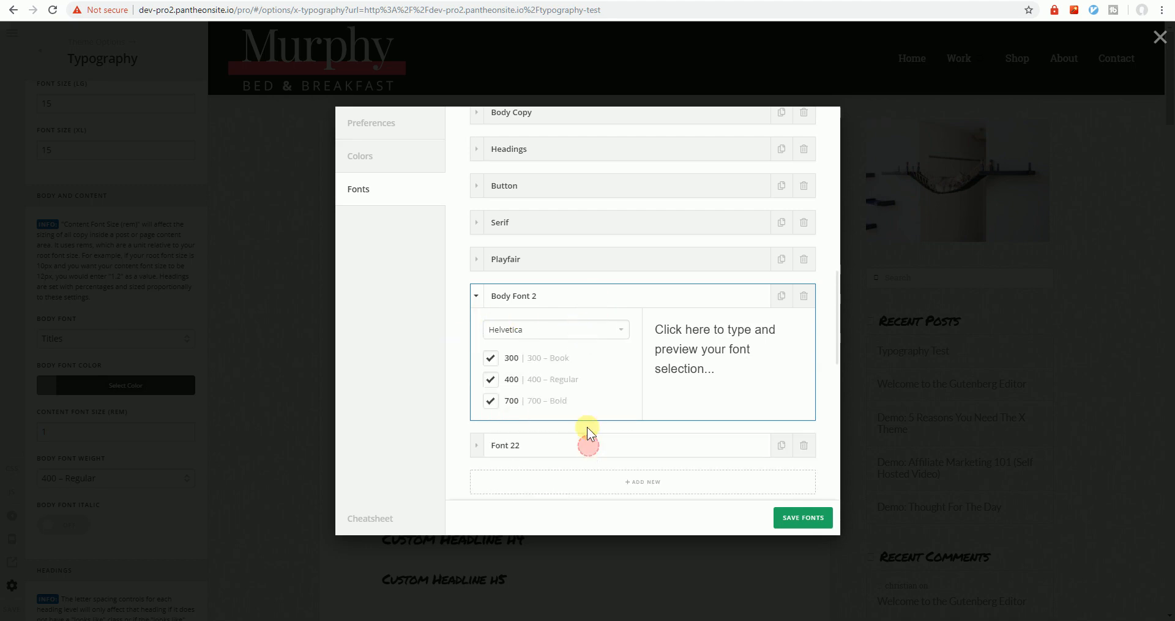
left_click(514, 446)
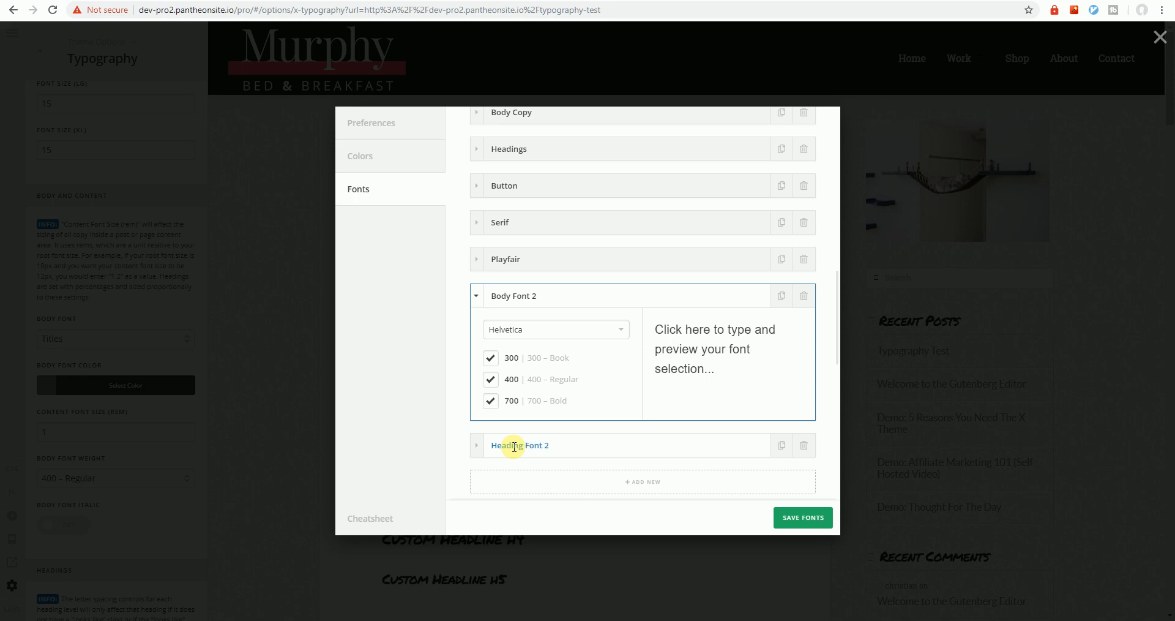
left_click(476, 445)
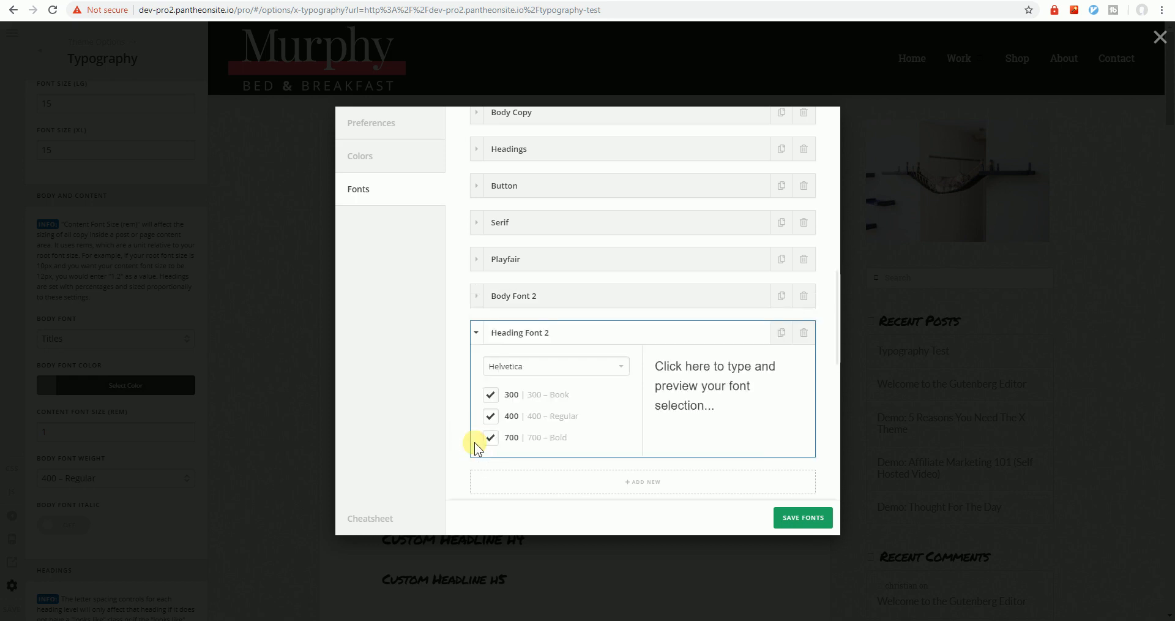
scroll(475, 440, "down", 3)
scroll(475, 440, "up", 3)
left_click(551, 366)
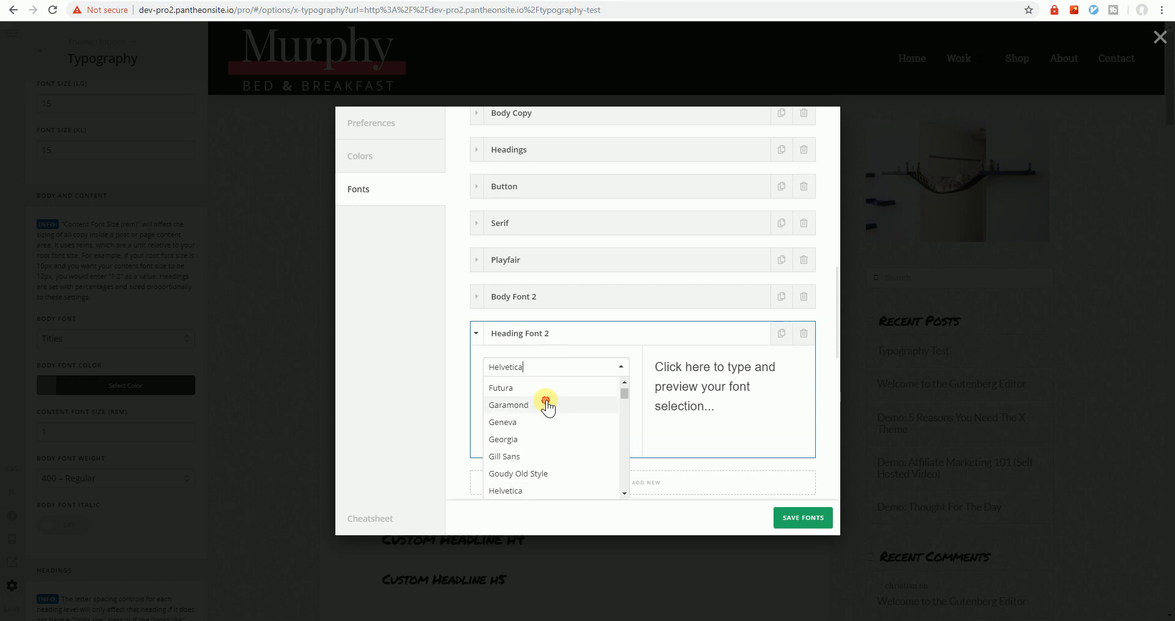
left_click(548, 405)
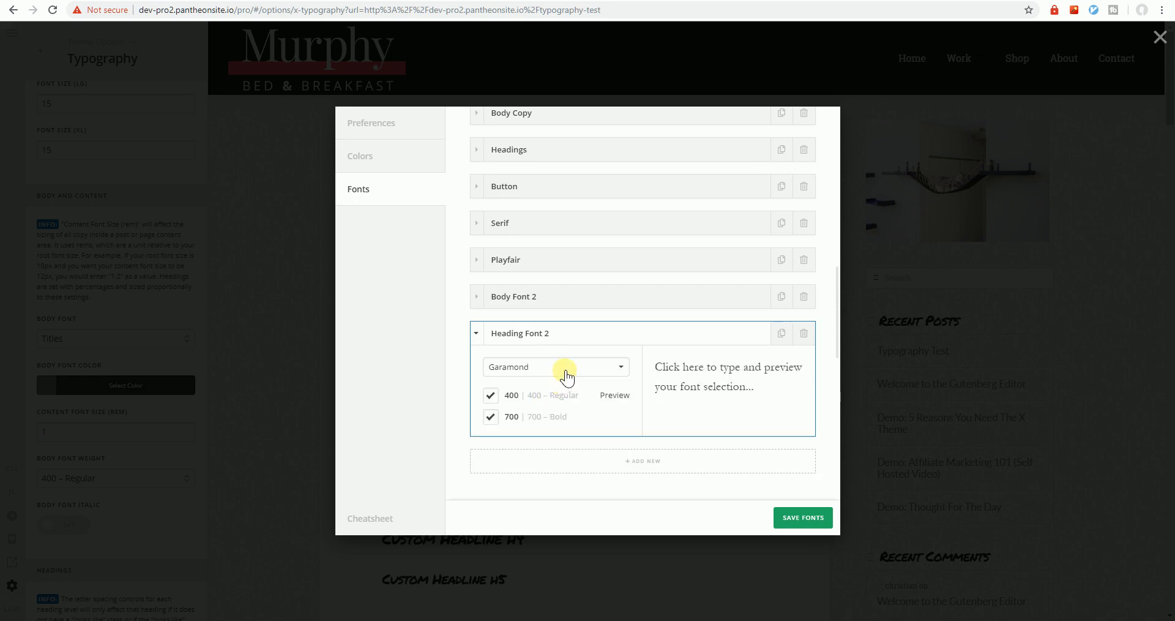
left_click(492, 397)
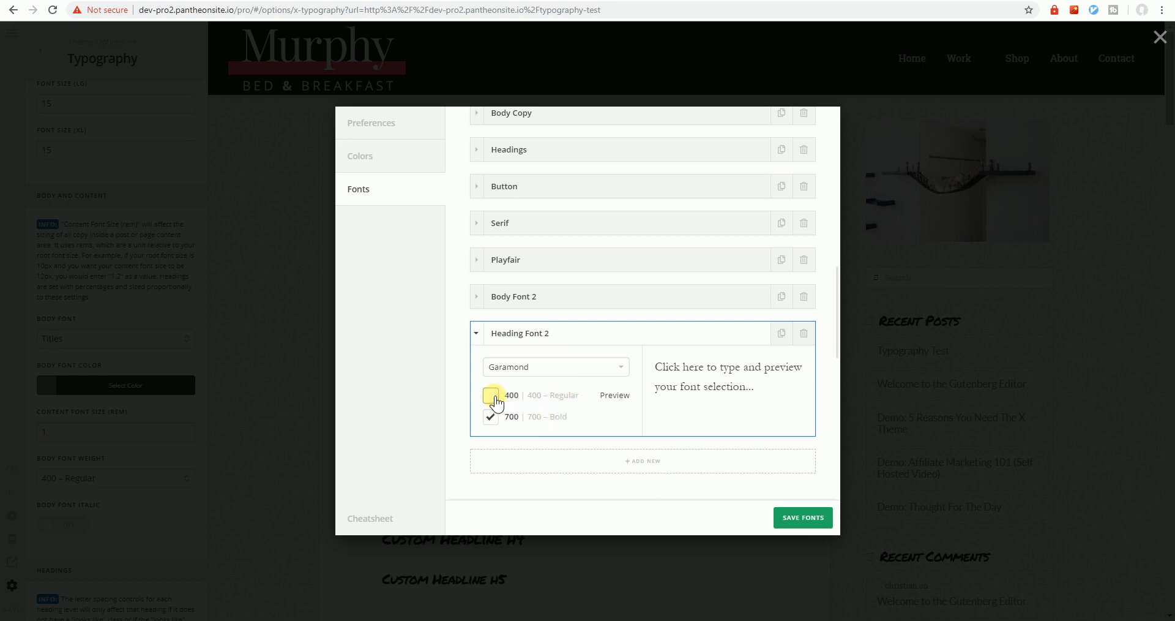
left_click(515, 368)
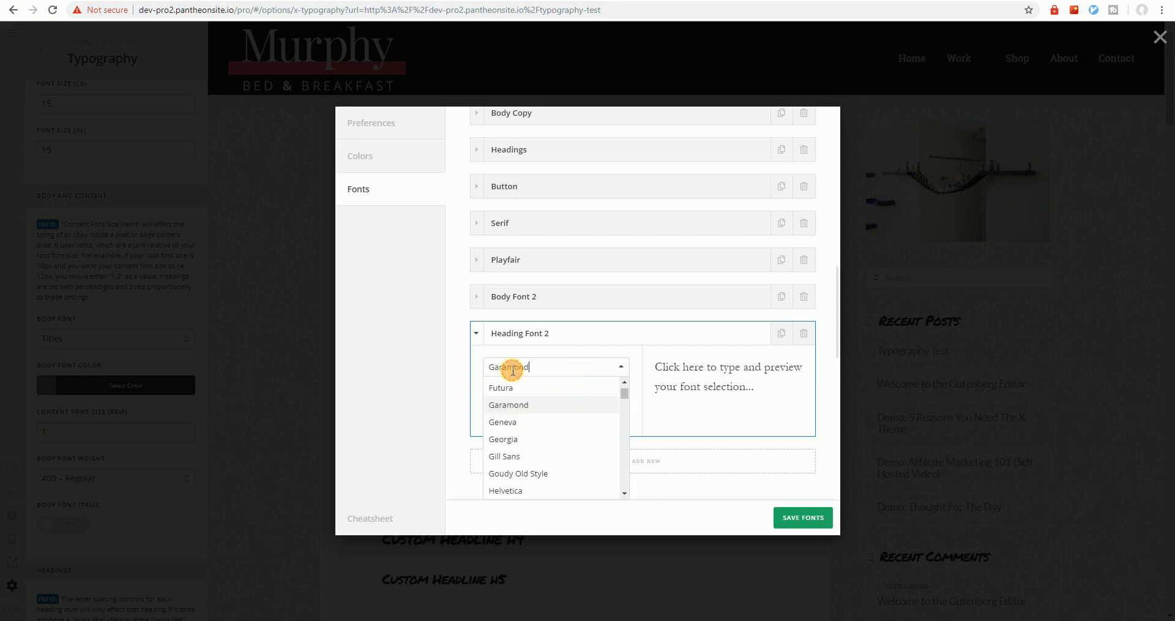
left_click(513, 442)
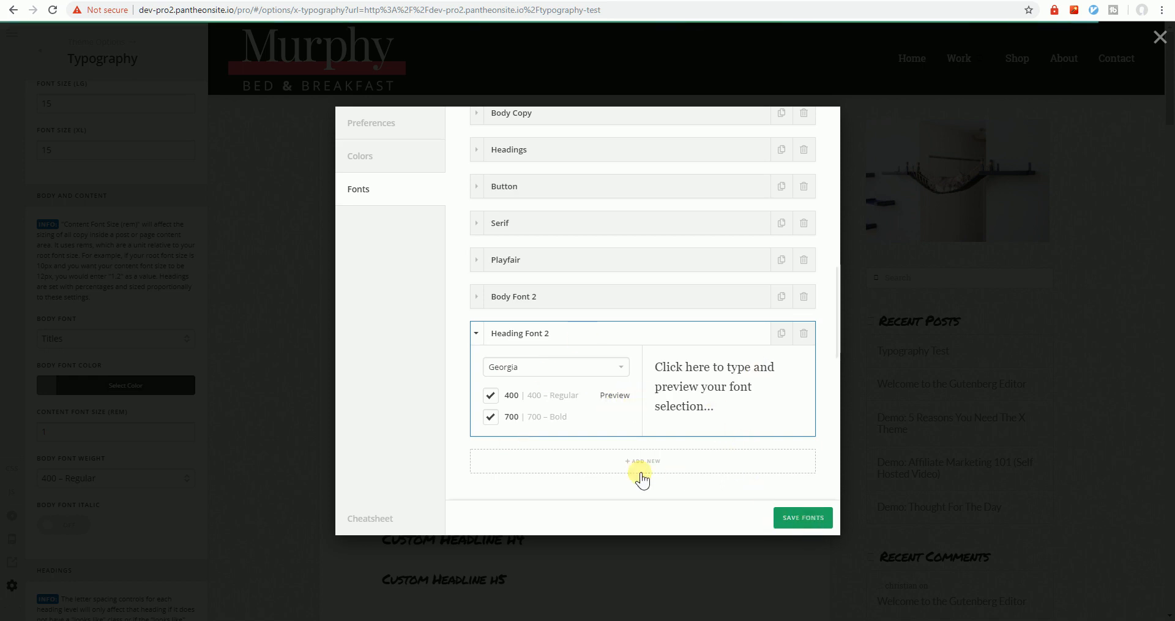
left_click(793, 519)
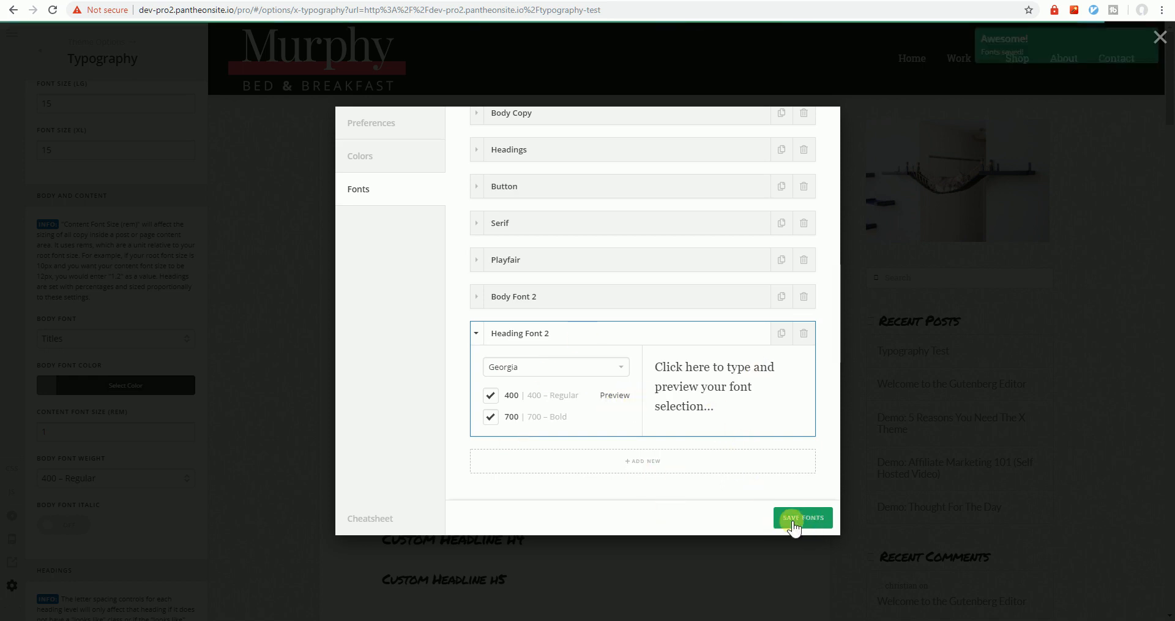
left_click(271, 443)
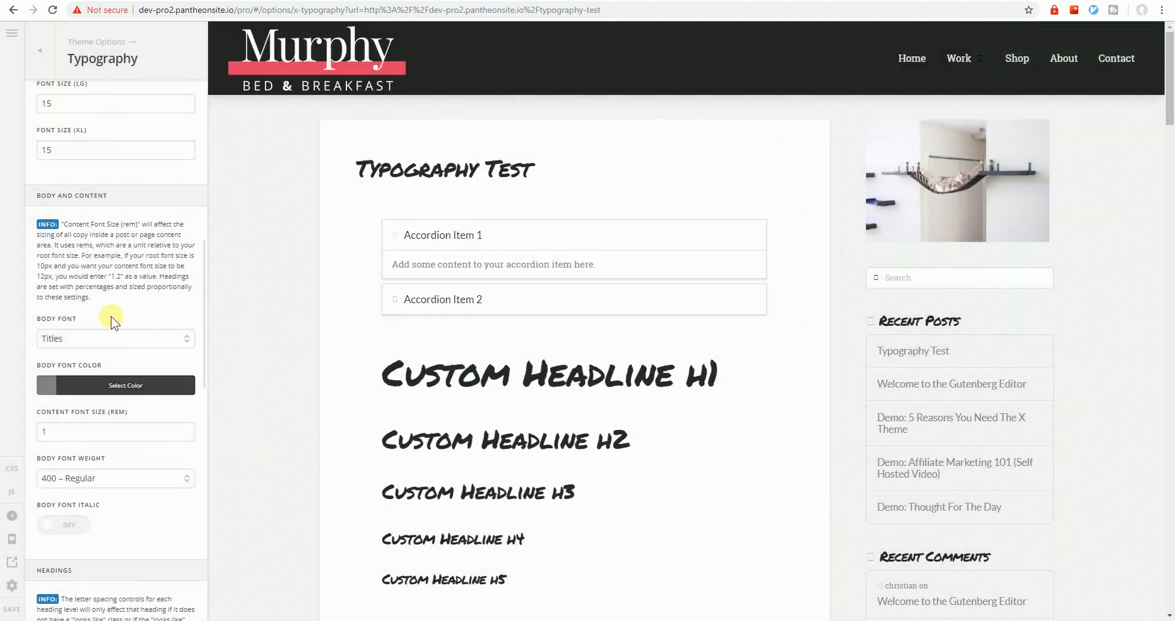
Choose Body Font 2 in the Body Font dropdown and Heading Font 2 for Headings Font
left_click(60, 340)
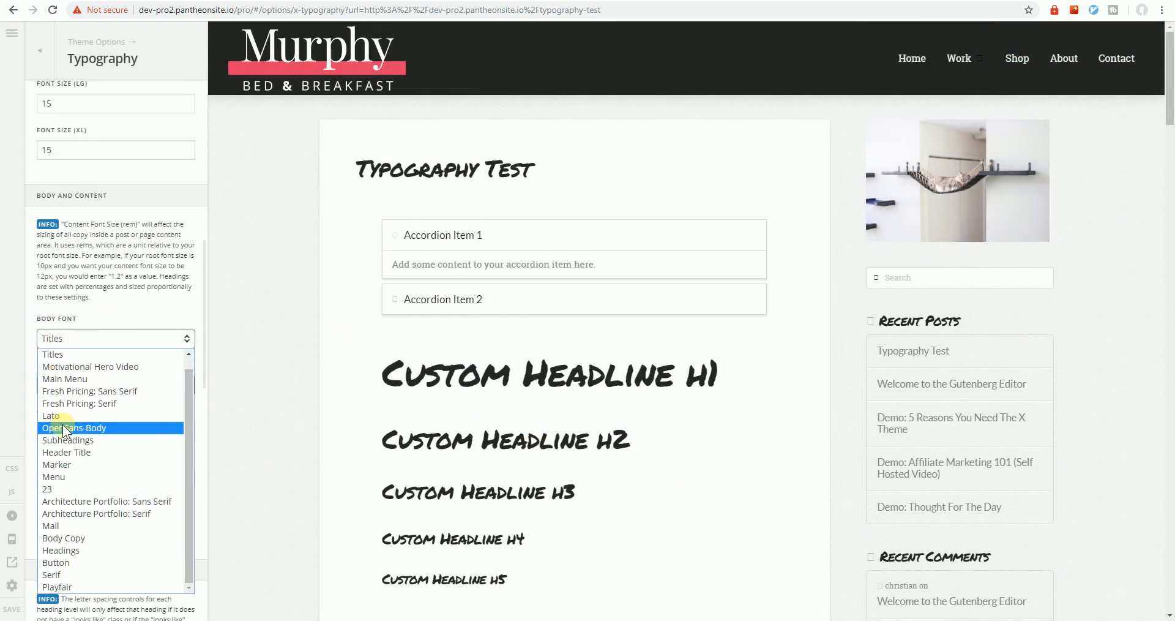
left_click(126, 303)
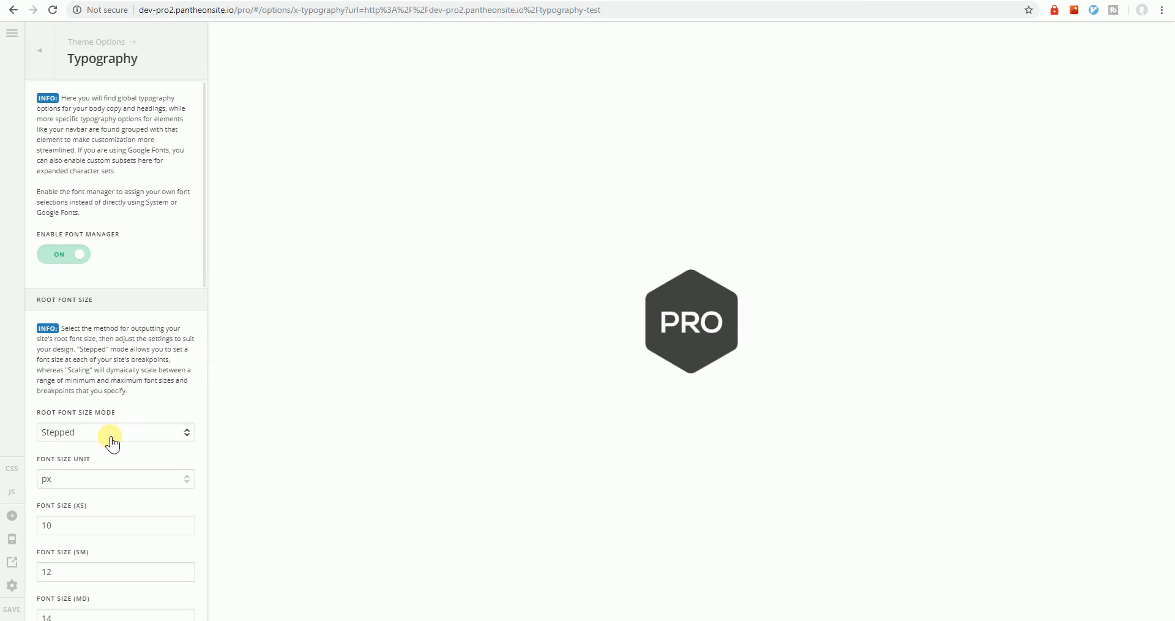
scroll(61, 447, "down", 5)
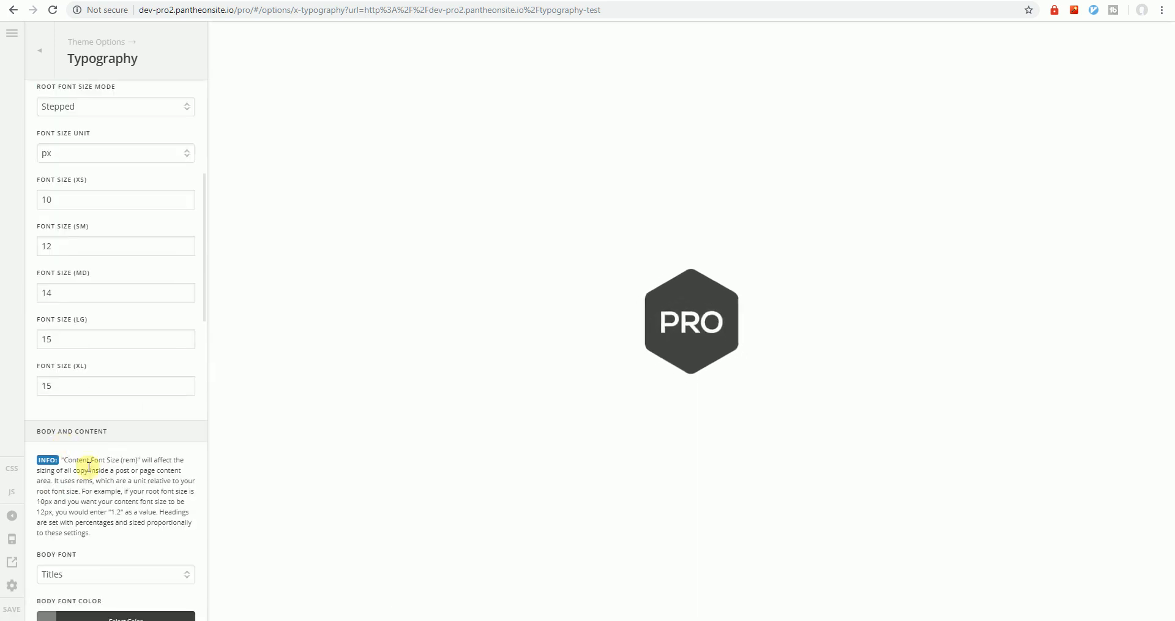
scroll(84, 456, "down", 3)
left_click(101, 412)
scroll(114, 369, "down", 2)
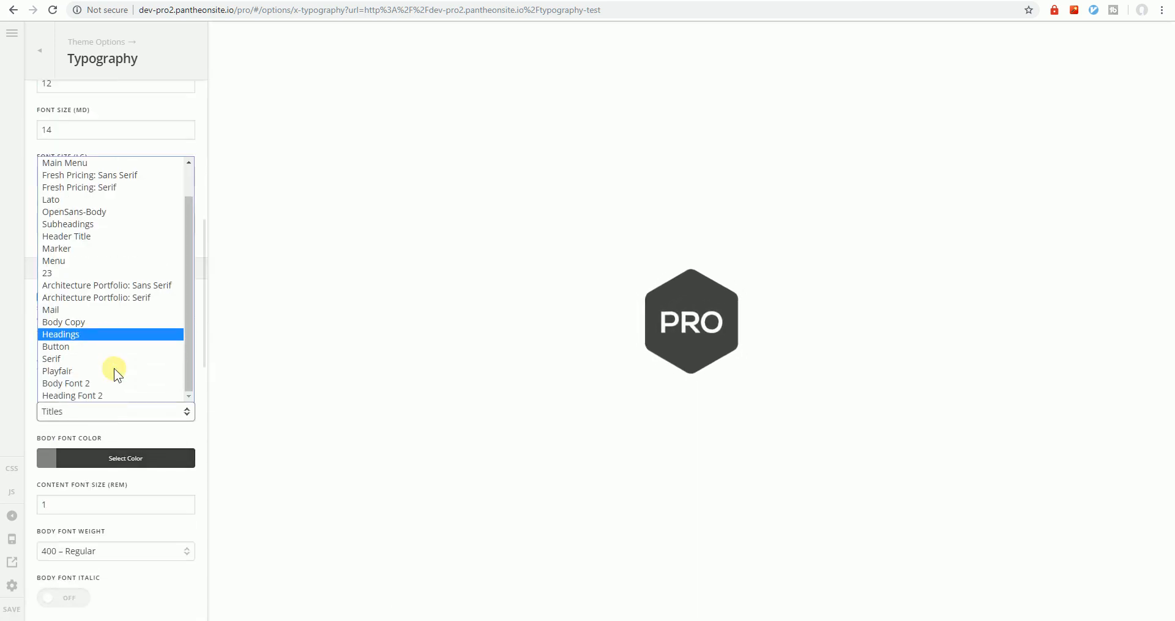
left_click(105, 386)
scroll(105, 428, "down", 8)
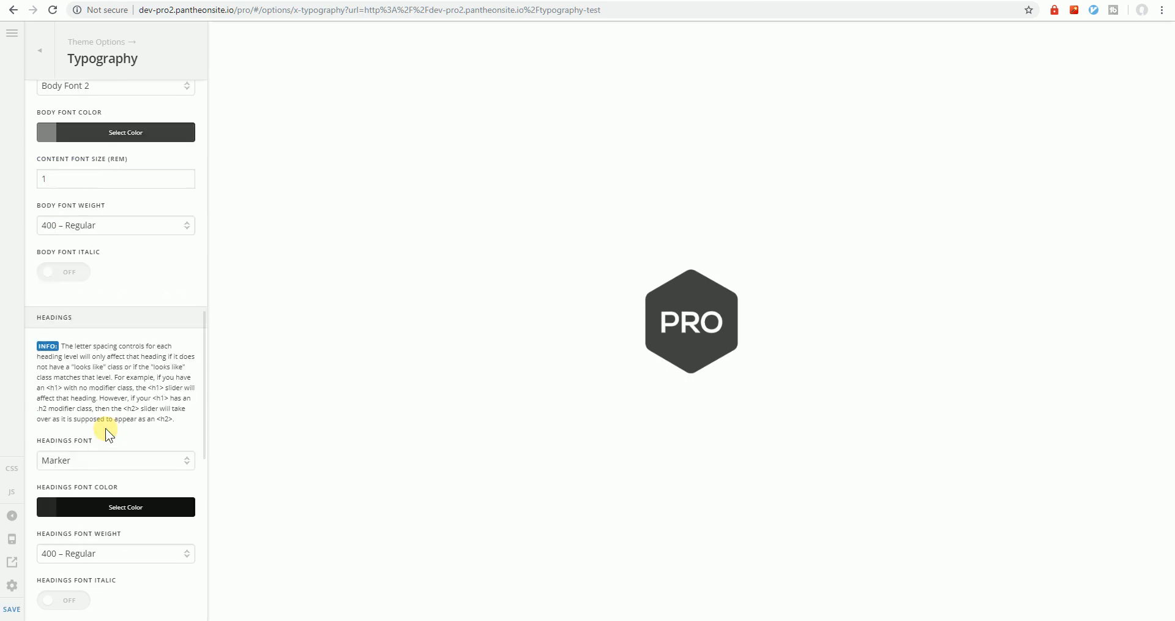
left_click(144, 299)
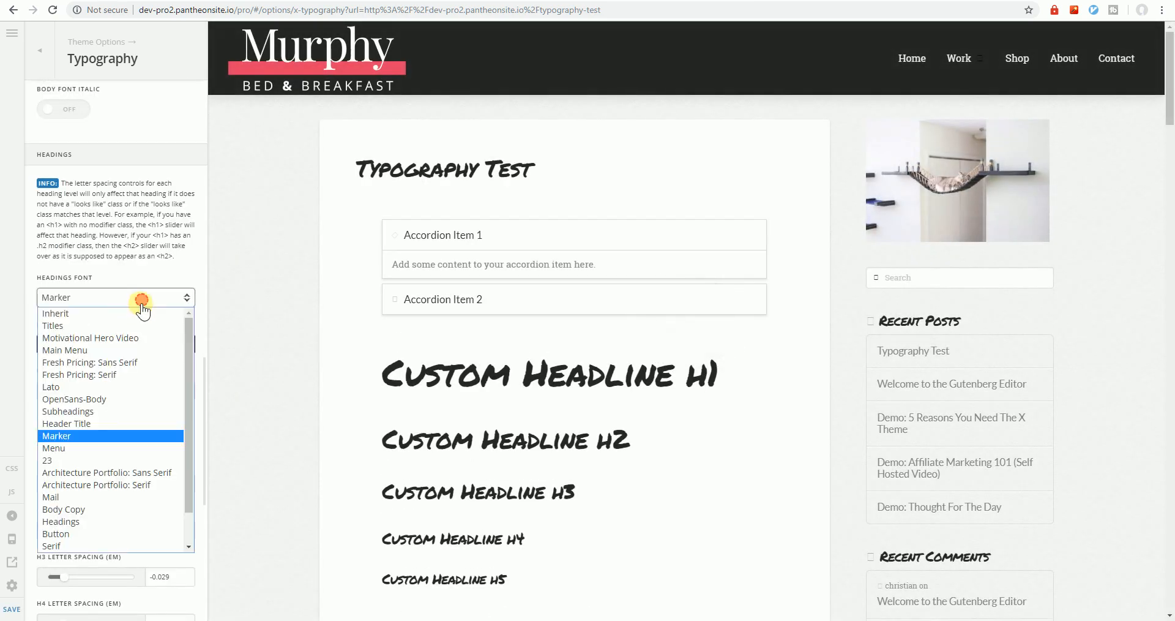
scroll(119, 512, "down", 2)
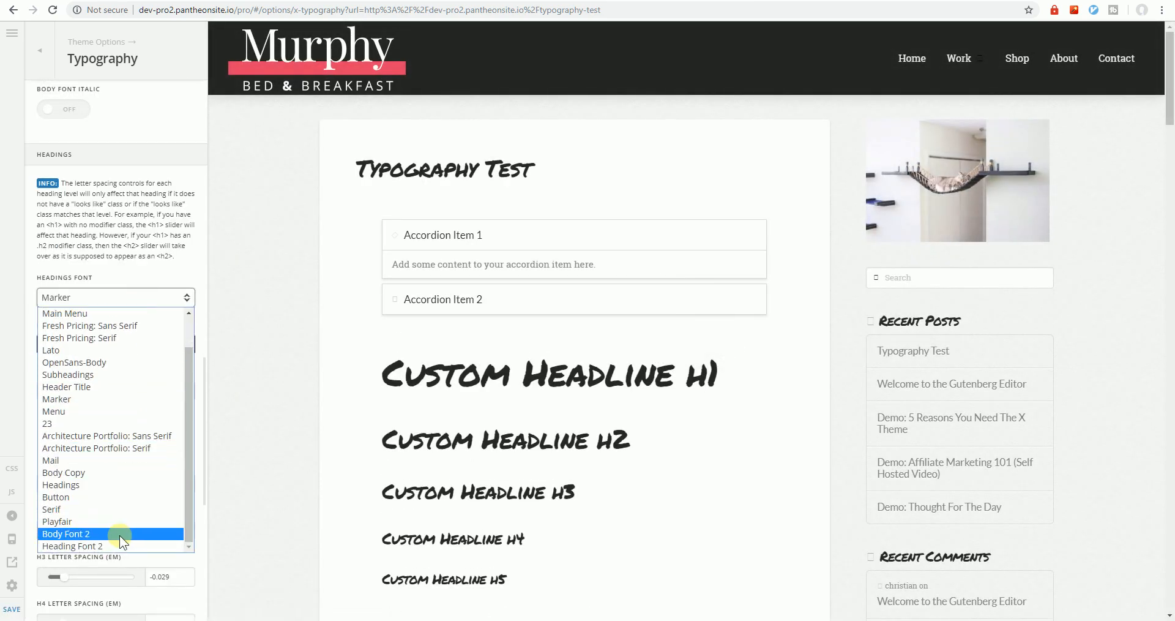
left_click(112, 548)
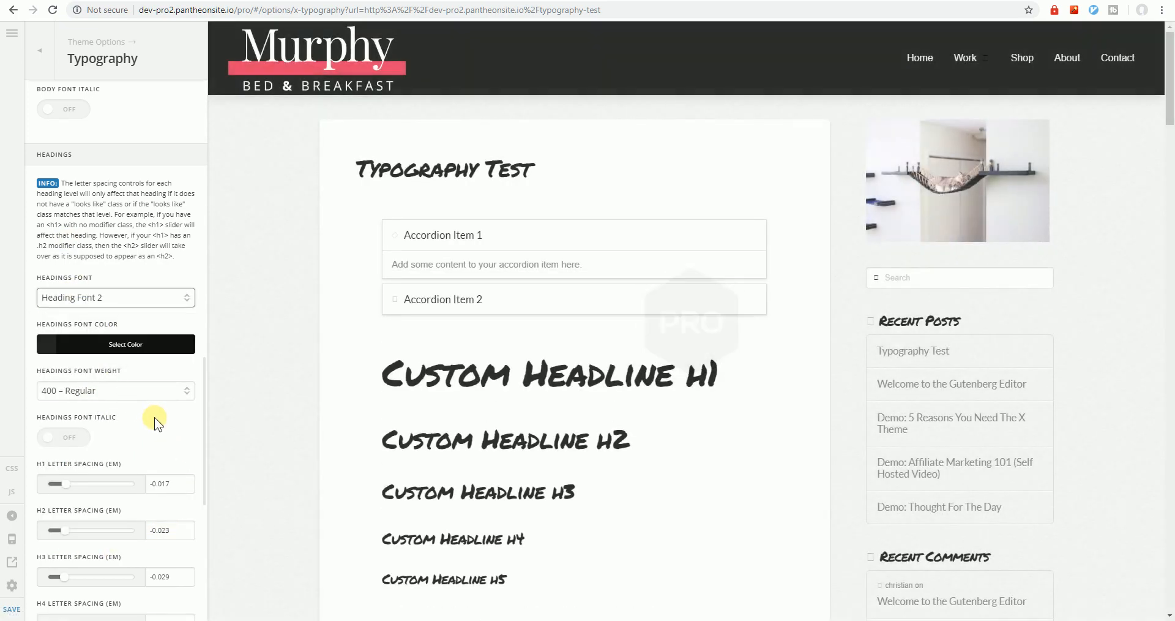
left_click(12, 608)
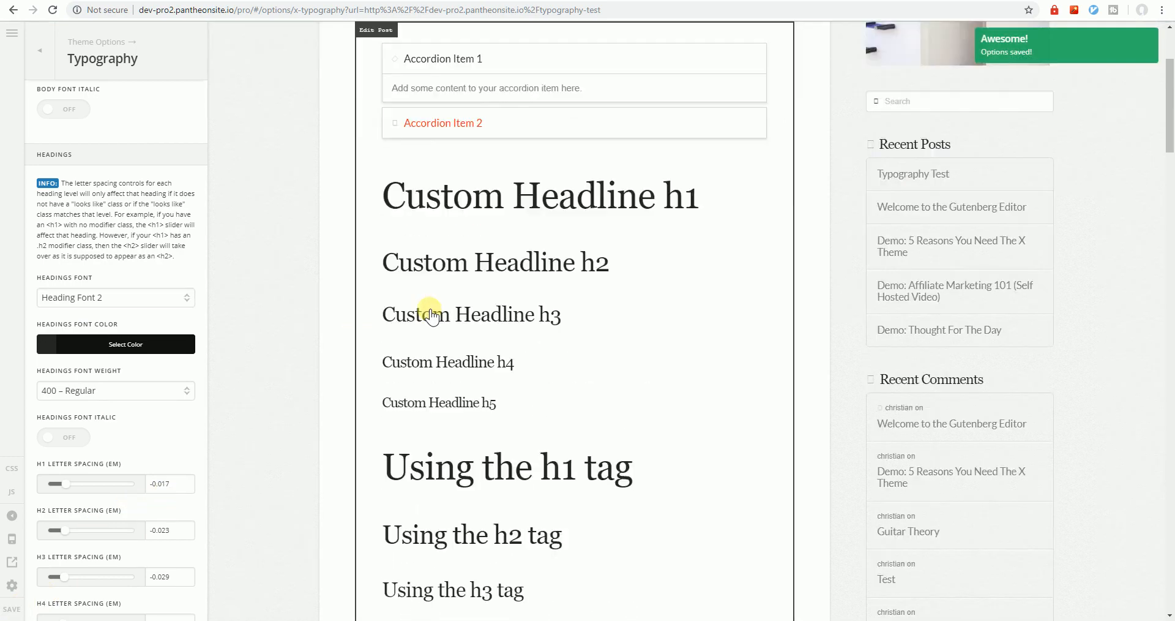
scroll(428, 306, "down", 3)
scroll(433, 299, "up", 3)
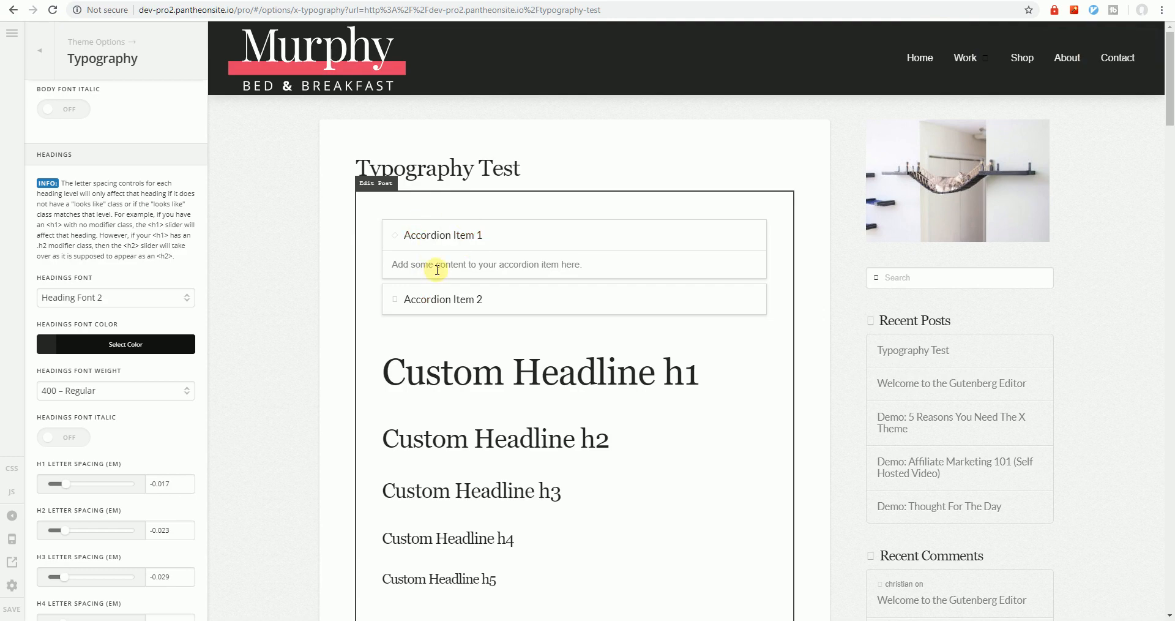
scroll(417, 328, "down", 8)
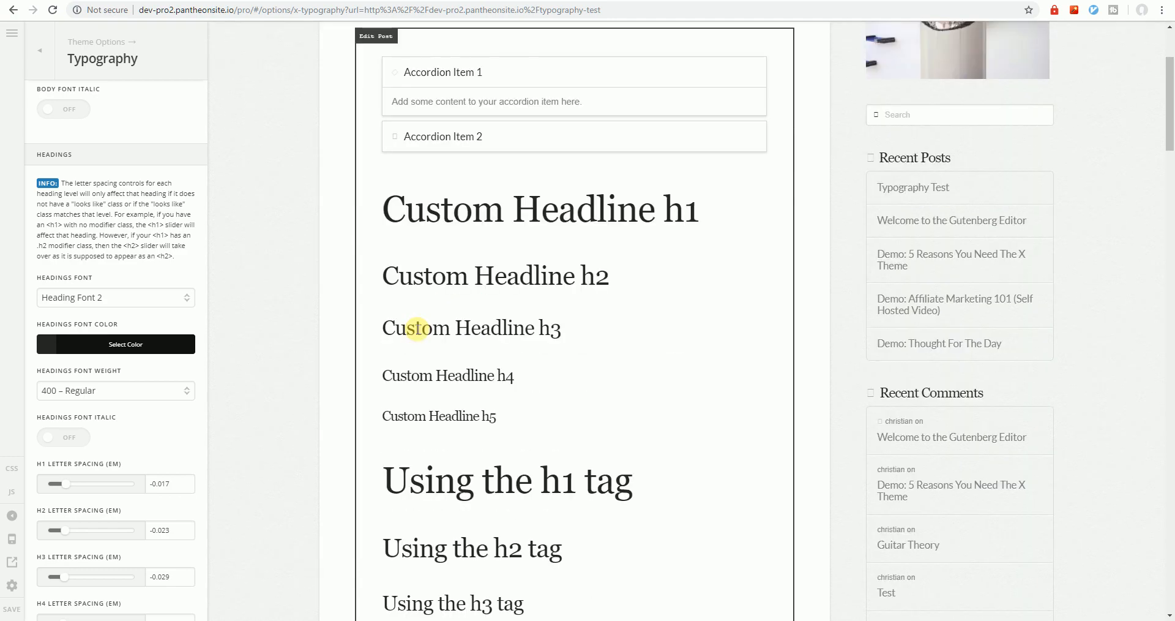
scroll(417, 329, "down", 4)
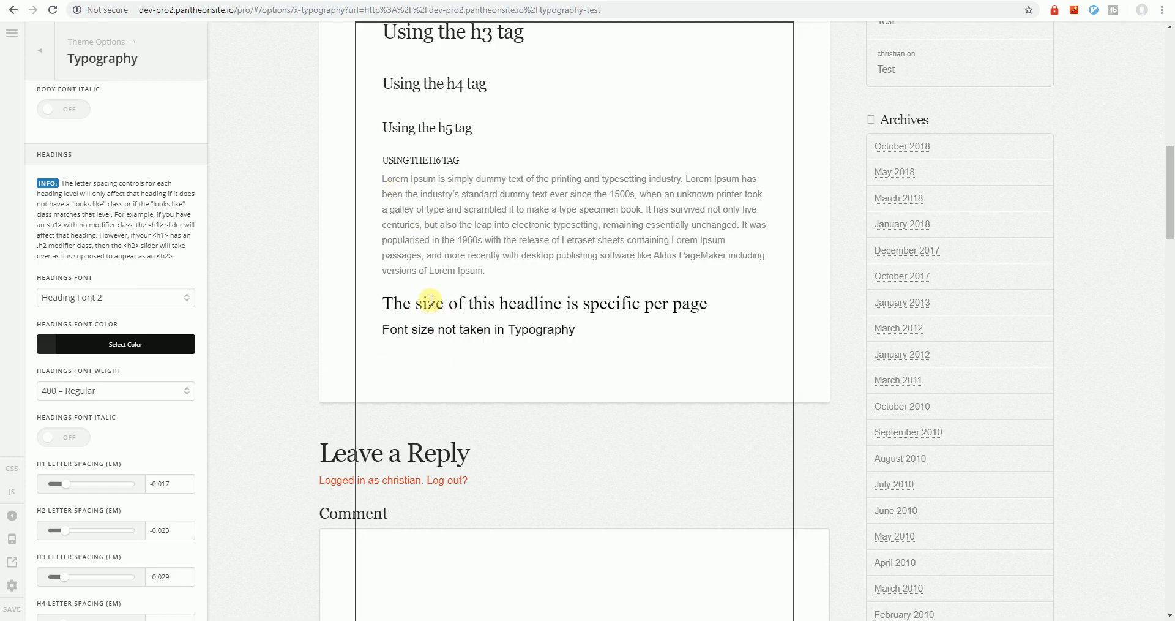
left_click_drag(386, 304, 579, 336)
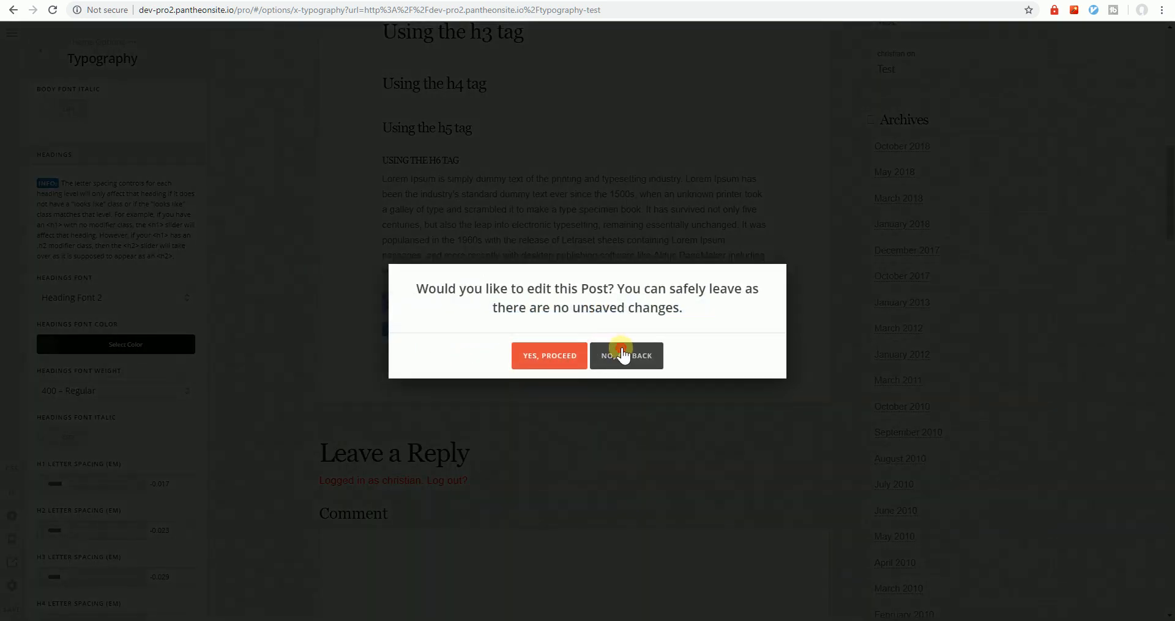
left_click(622, 354)
left_click(582, 341)
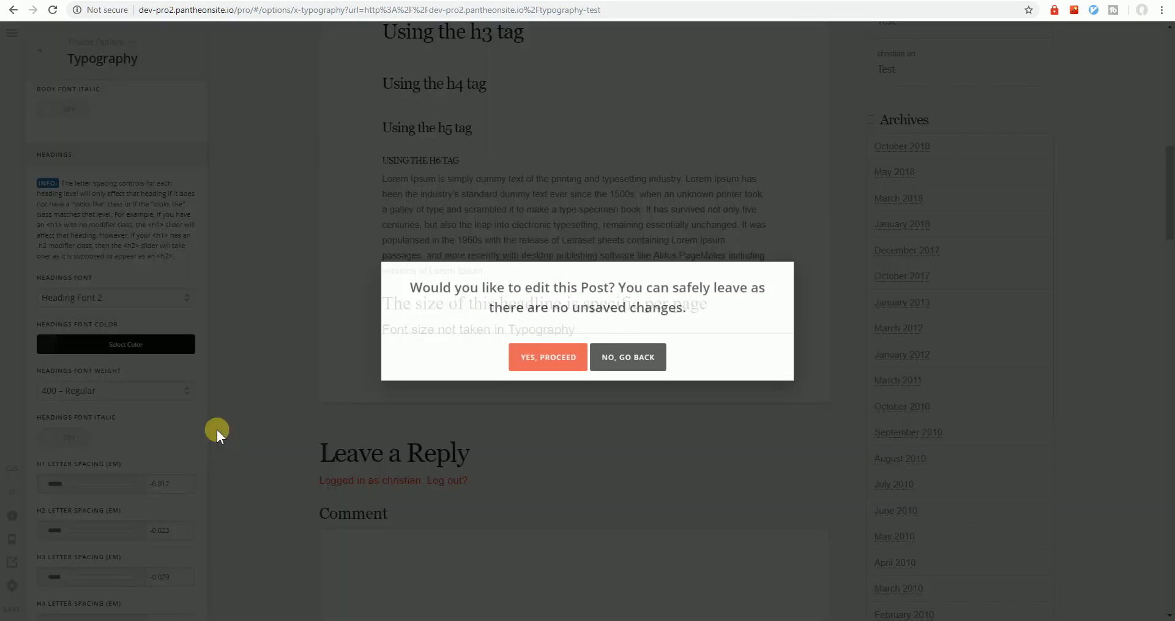
left_click(599, 360)
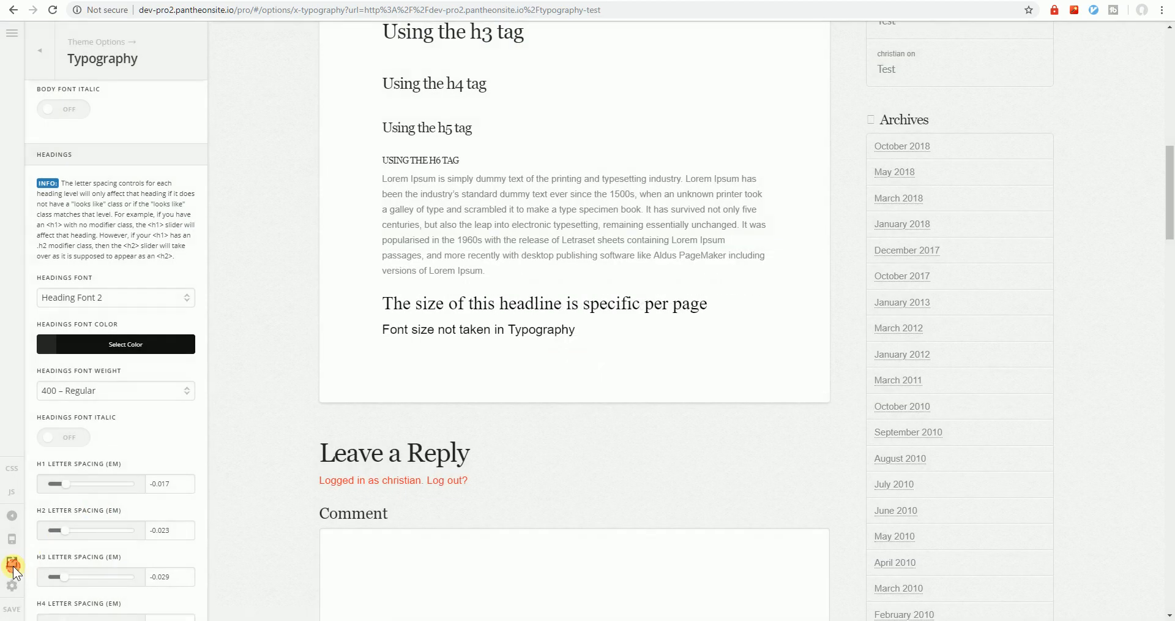
left_click(11, 562)
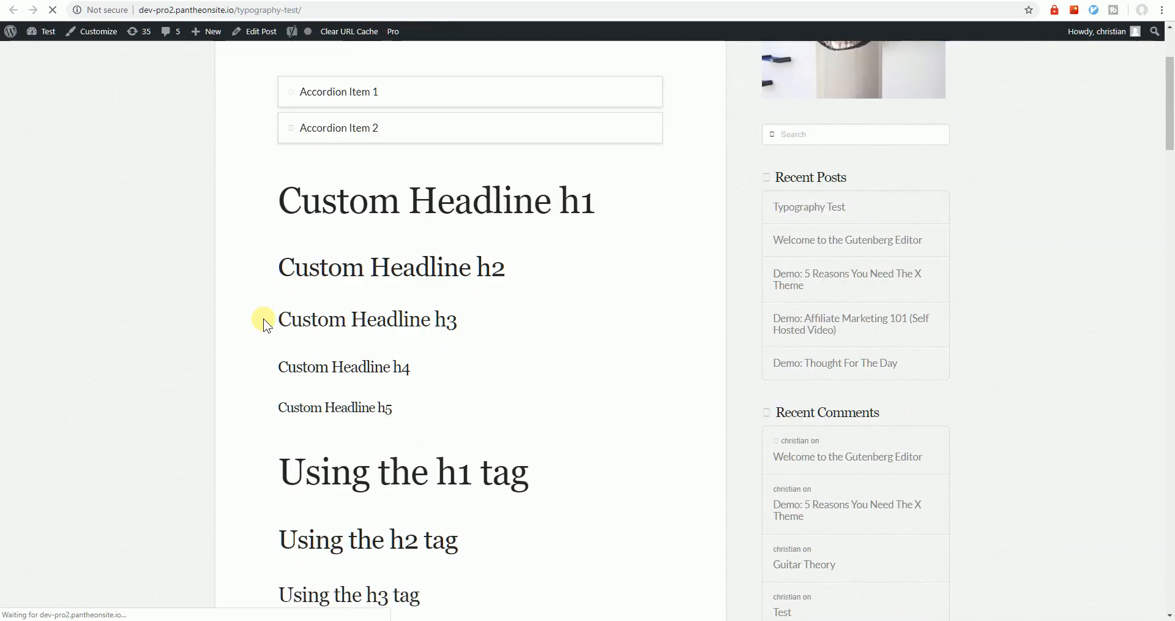
scroll(264, 318, "up", 2)
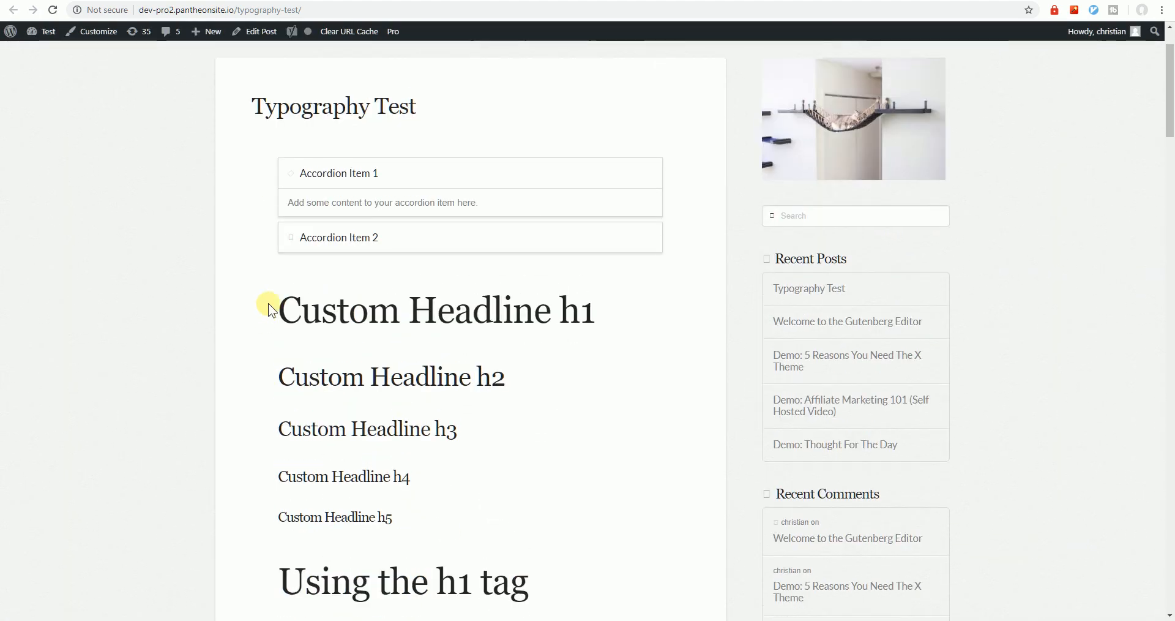
left_click_drag(256, 110, 417, 106)
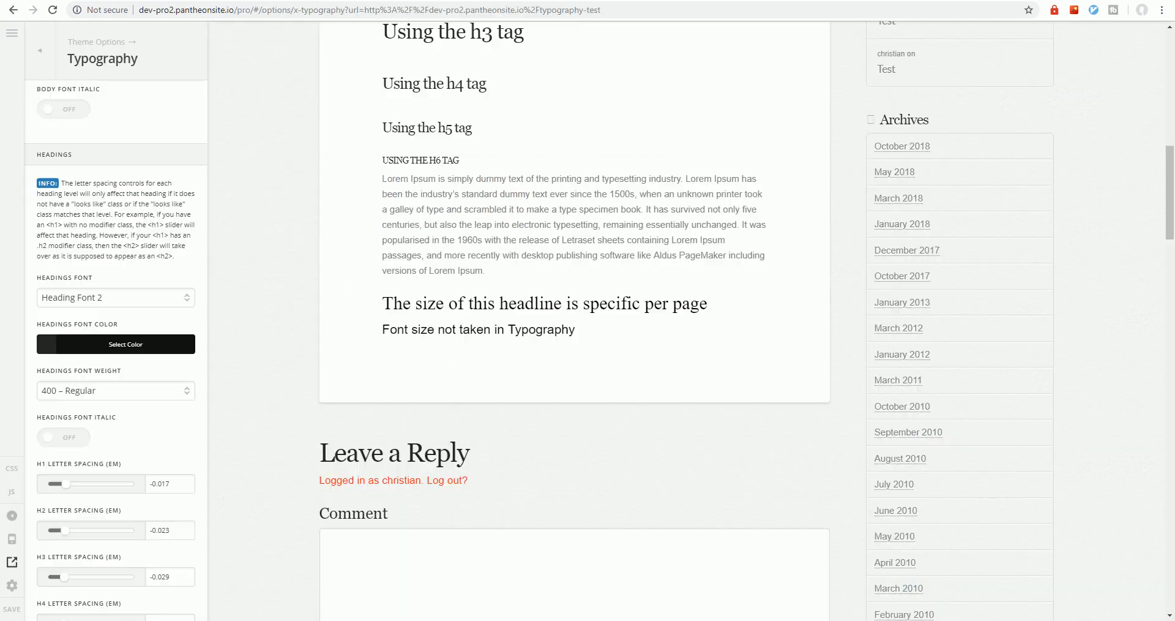
In the font manager, change Body Font 2 to Gill Sans and save
left_click(11, 585)
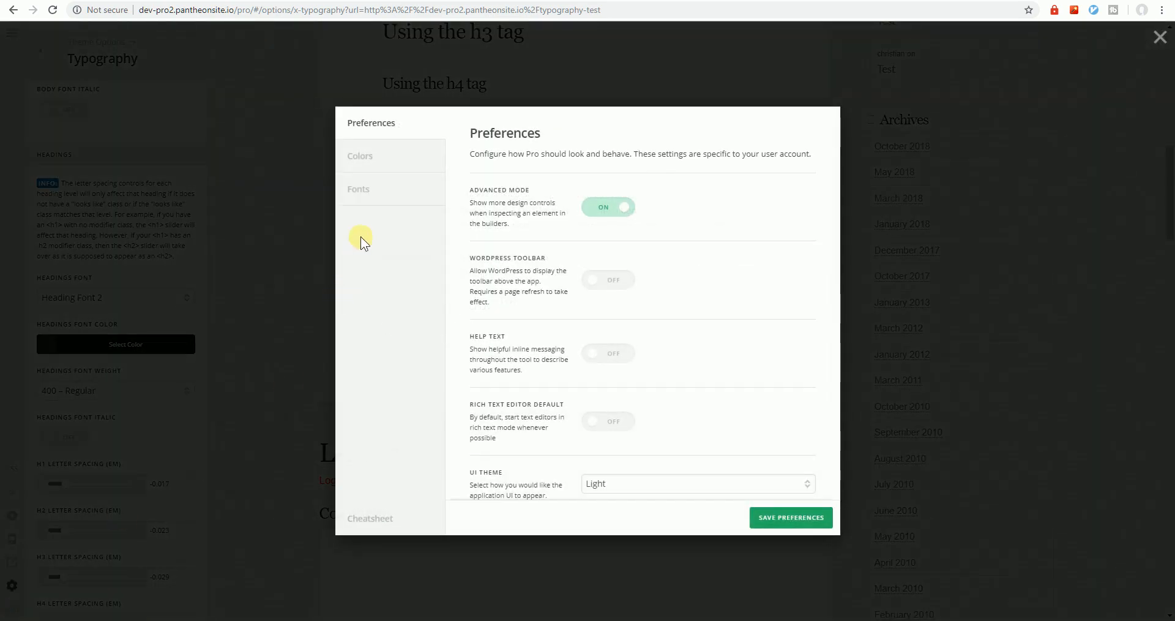
left_click(371, 205)
scroll(590, 485, "down", 10)
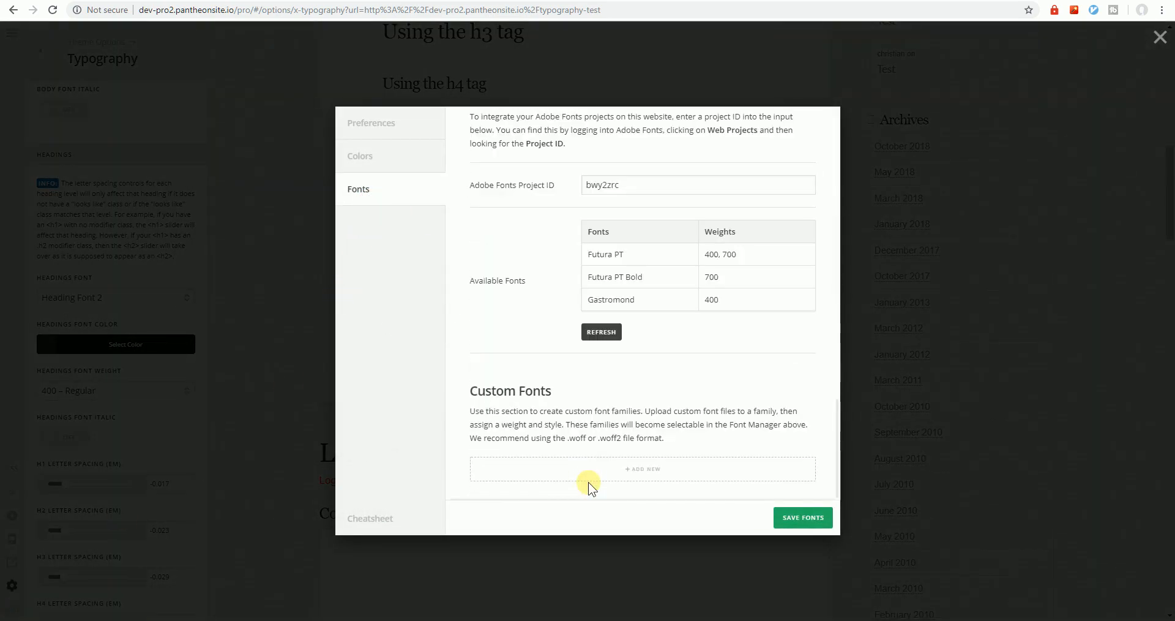
scroll(590, 483, "up", 3)
scroll(591, 484, "up", 5)
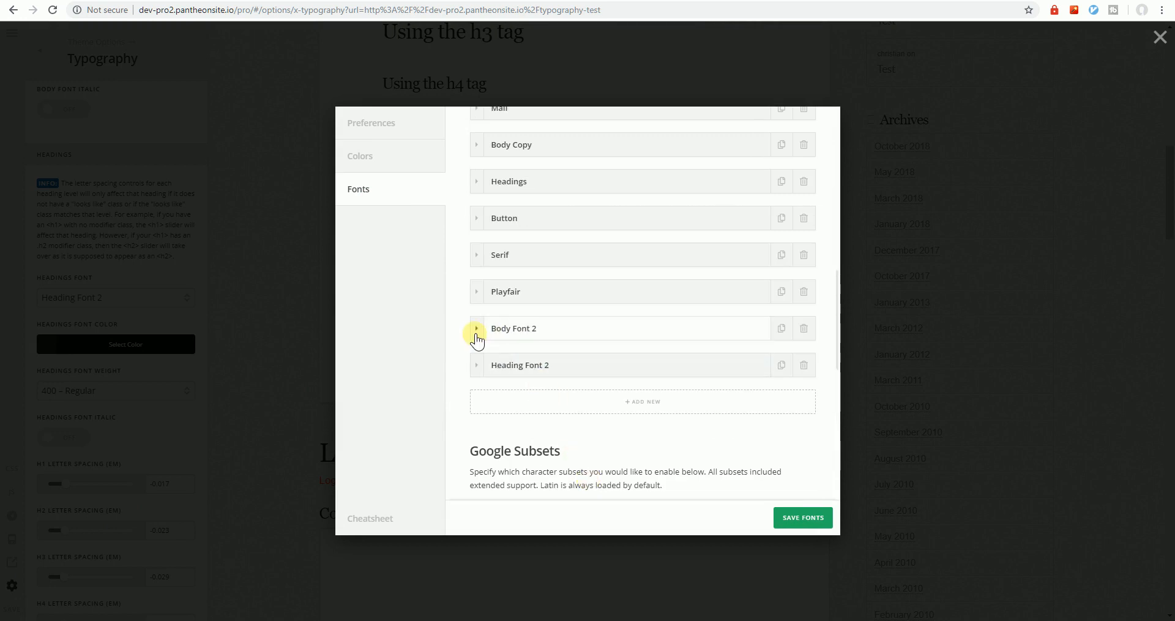
left_click(476, 334)
left_click(545, 363)
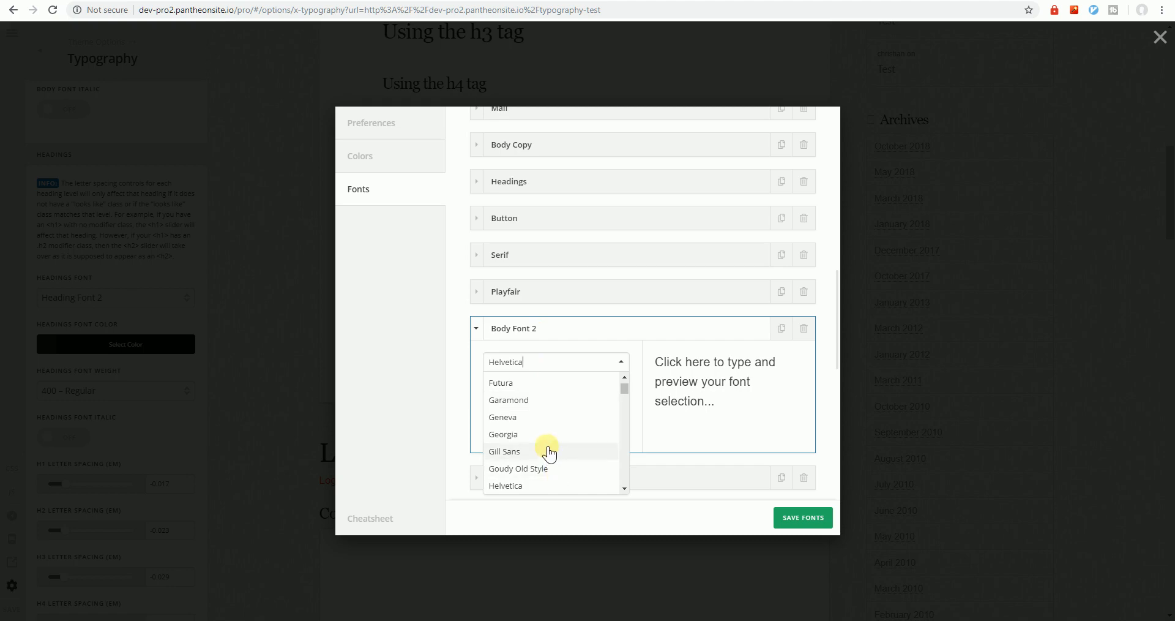
left_click(548, 451)
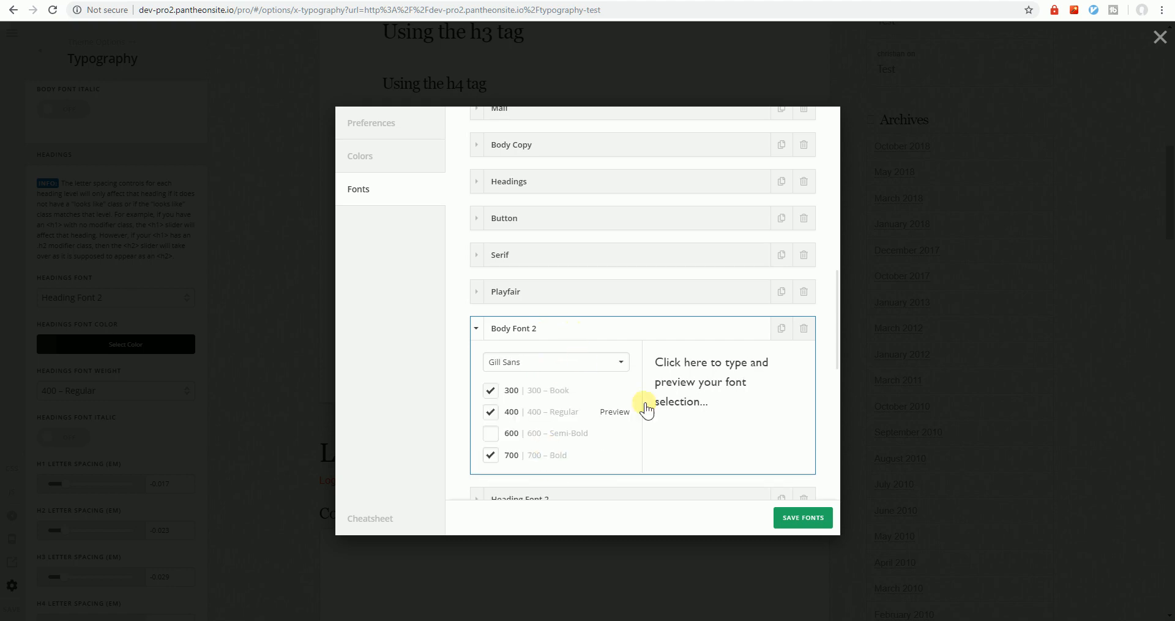
left_click(794, 517)
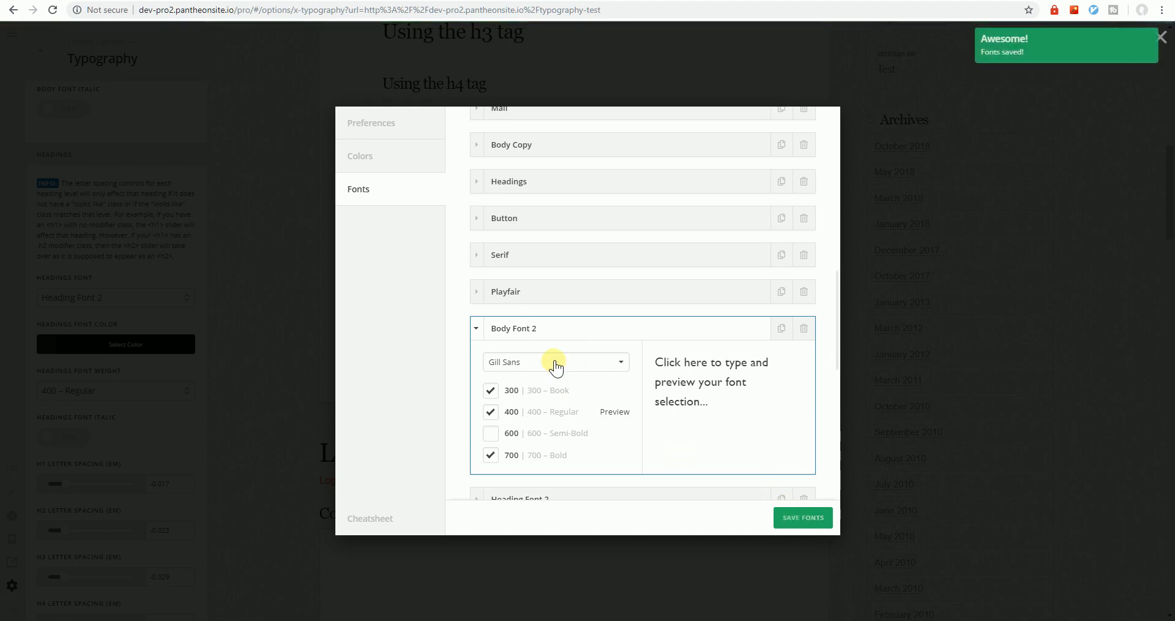
Change Heading Font 2 to Lucida Sans Typewriter, save the fonts and close the manager
scroll(496, 490, "down", 3)
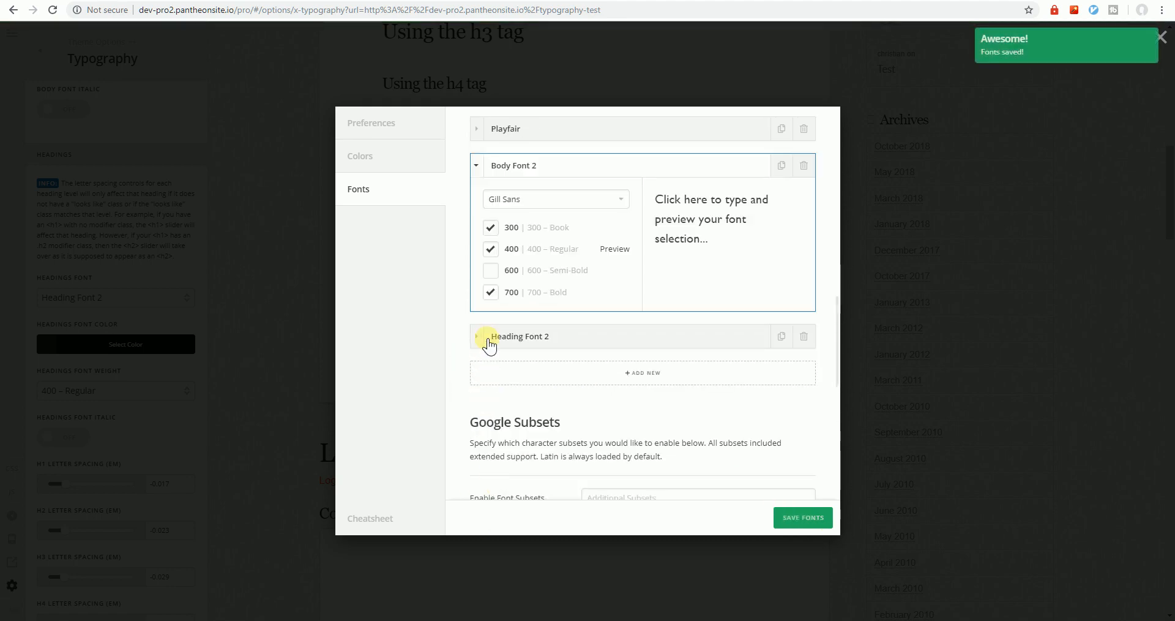
left_click_drag(487, 338, 484, 332)
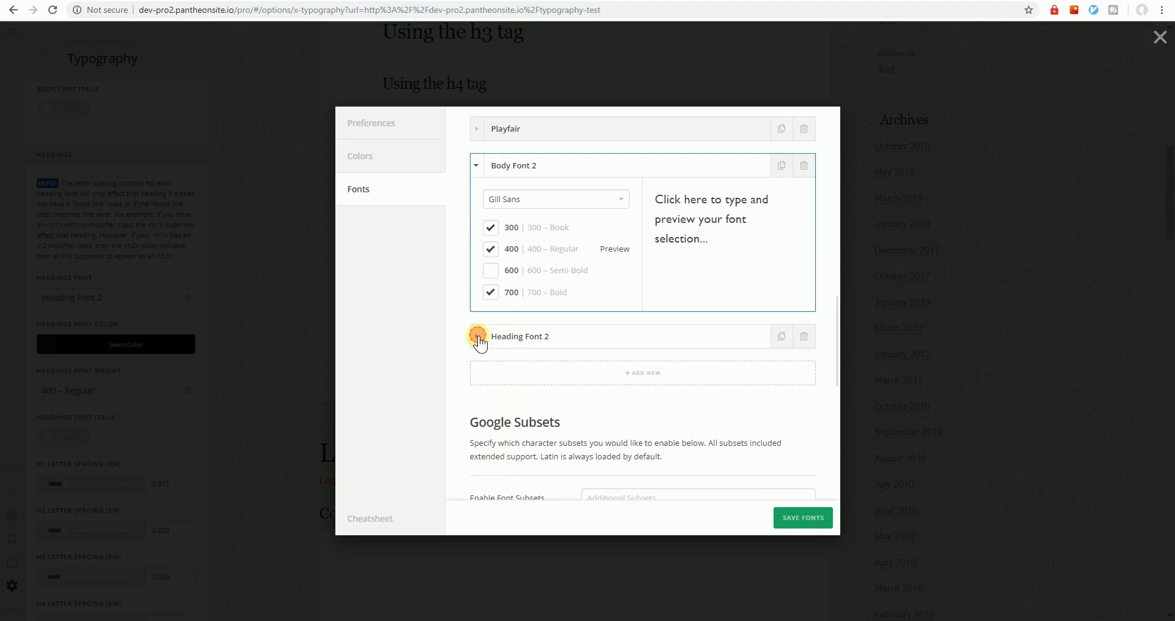
left_click(478, 336)
left_click(517, 236)
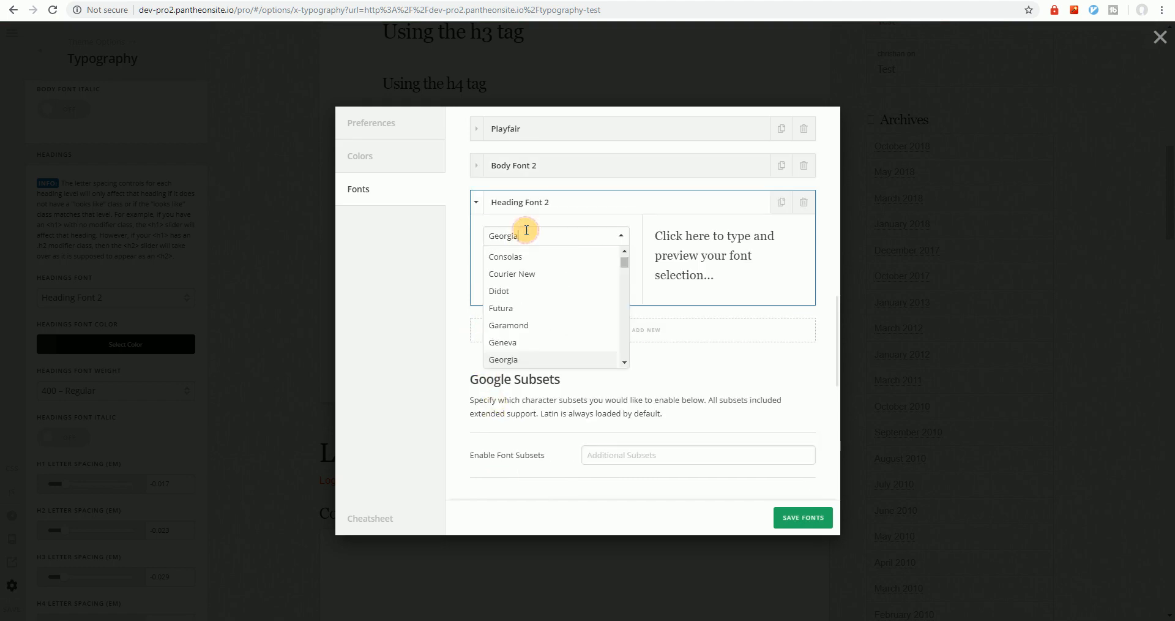
scroll(530, 281, "down", 2)
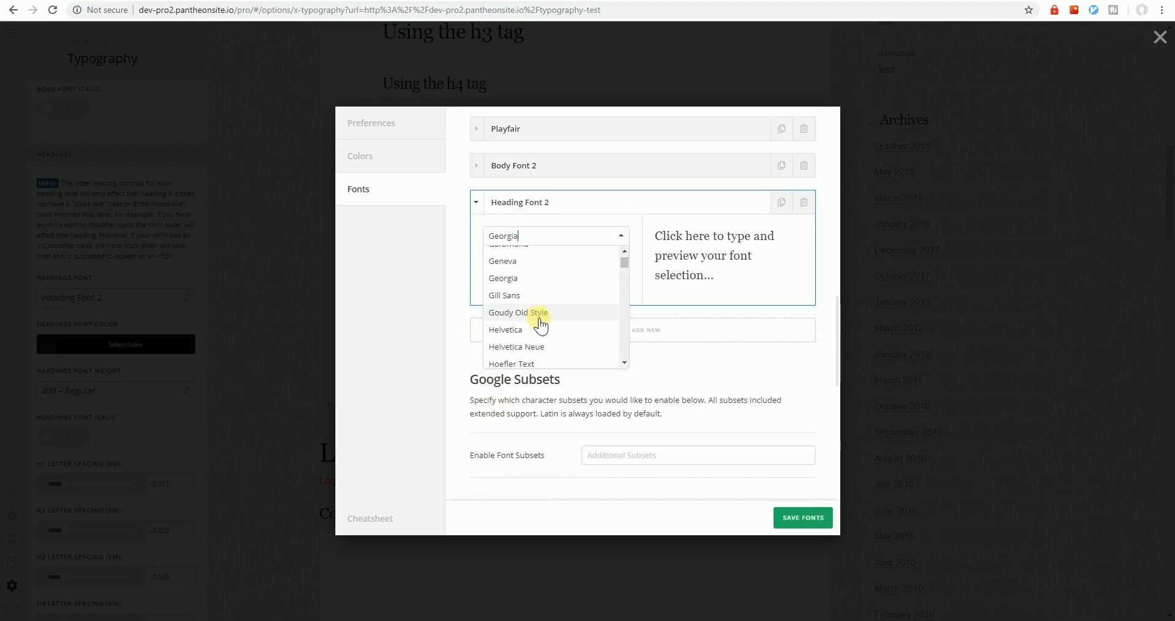
left_click(540, 313)
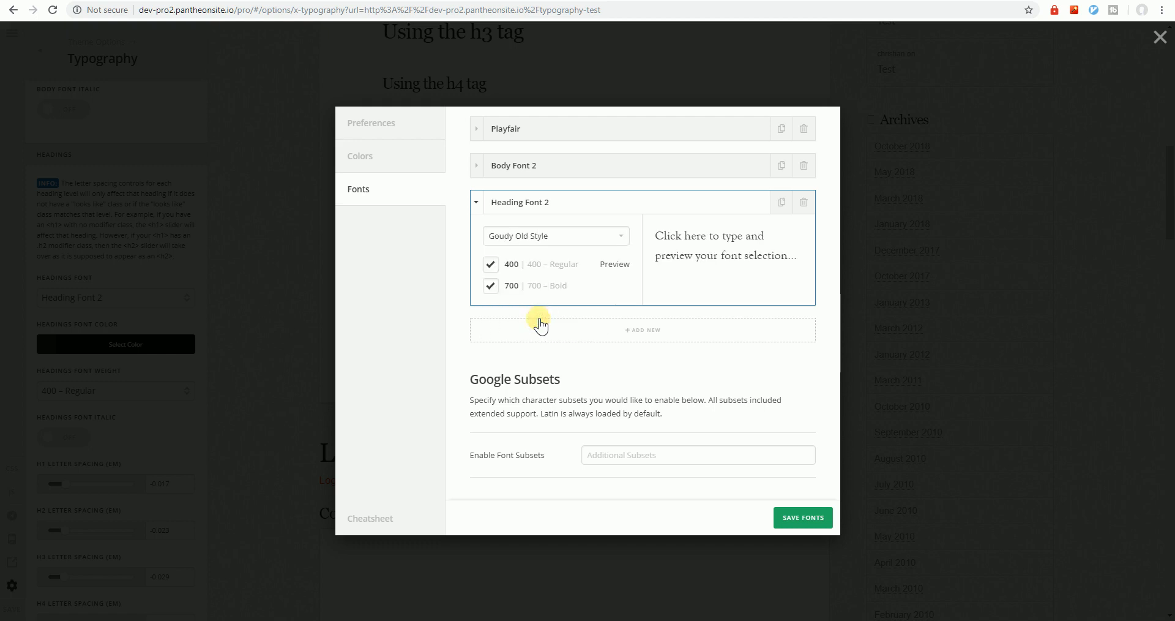
left_click(550, 234)
scroll(554, 330, "down", 2)
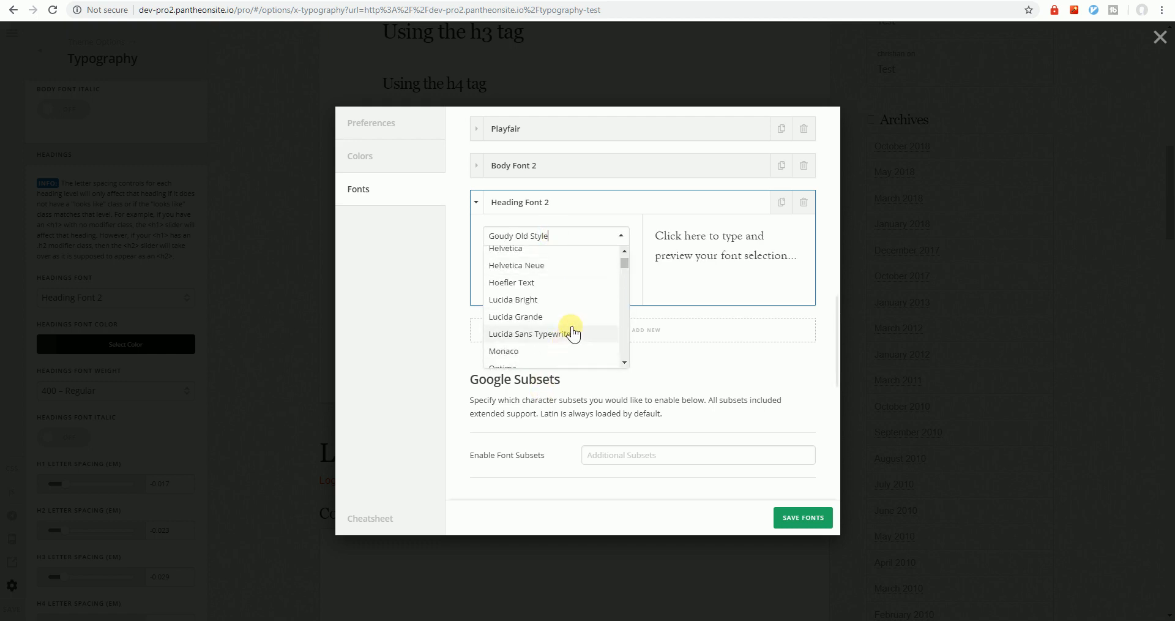
left_click(566, 339)
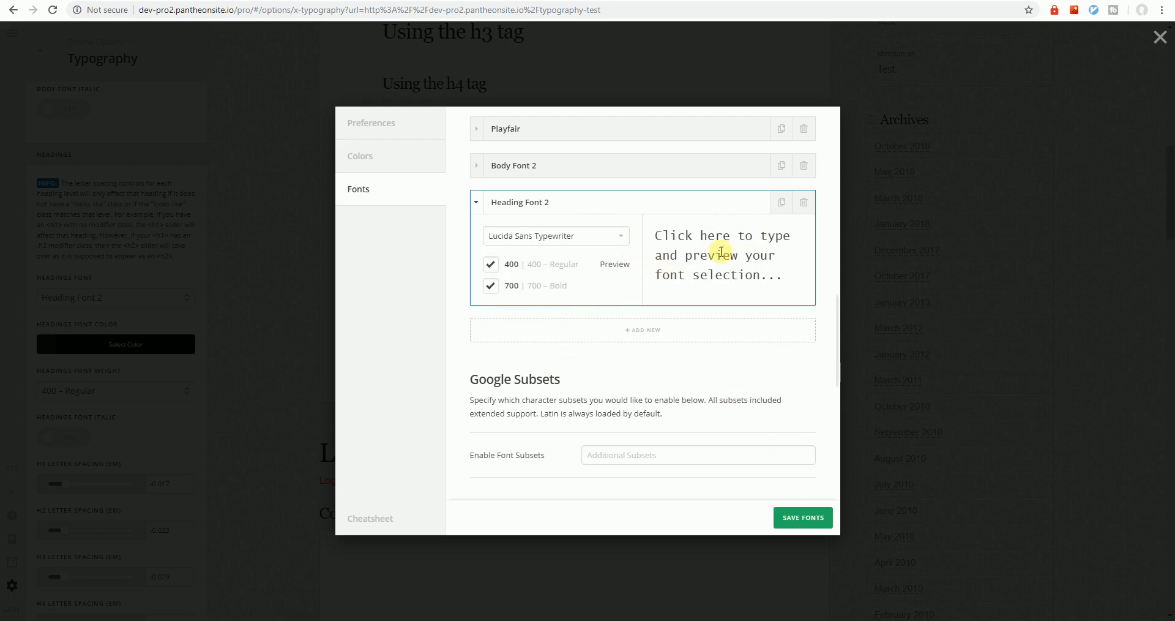
left_click(794, 518)
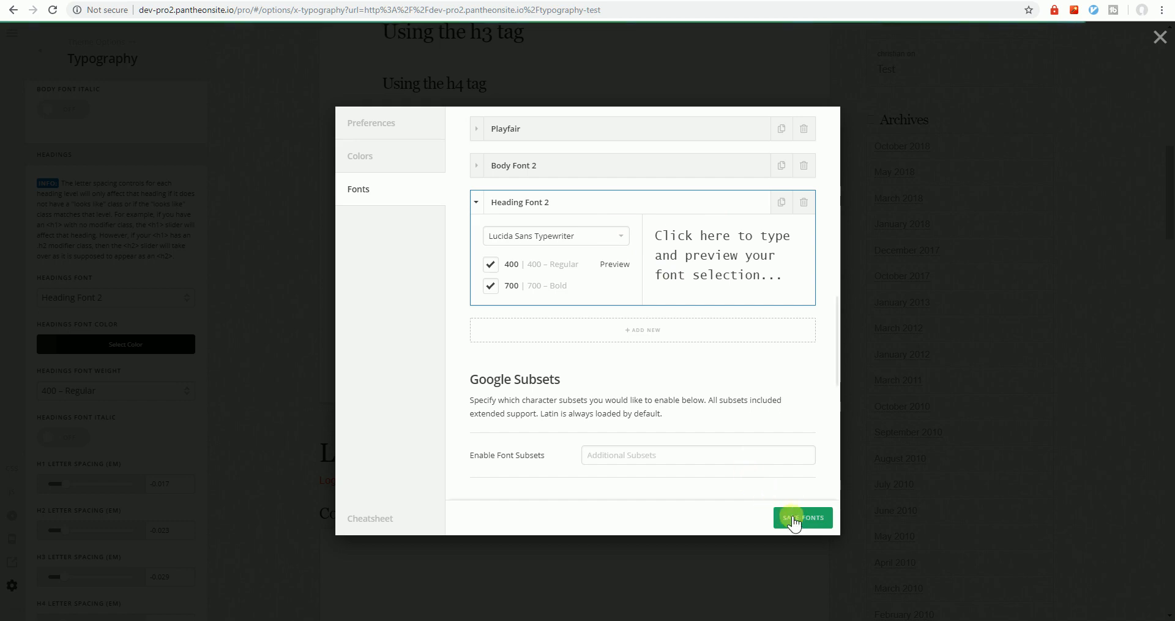
left_click(300, 269)
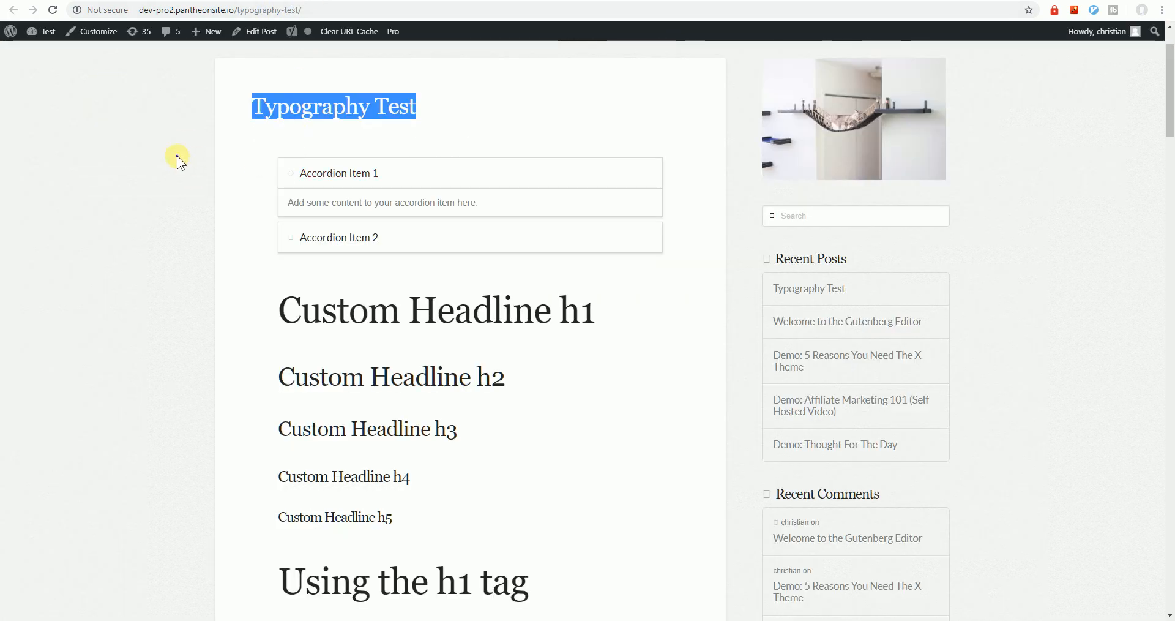
Reload the live Typography Test page to check the monospace headings, then open it in the builder
right_click(177, 155)
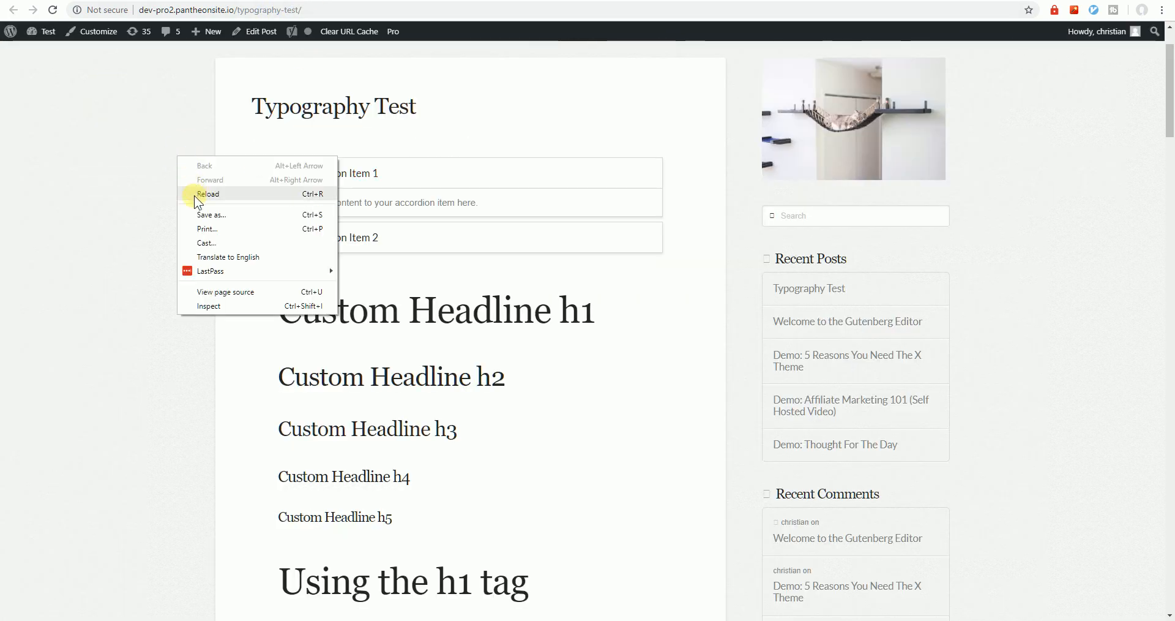
left_click(193, 195)
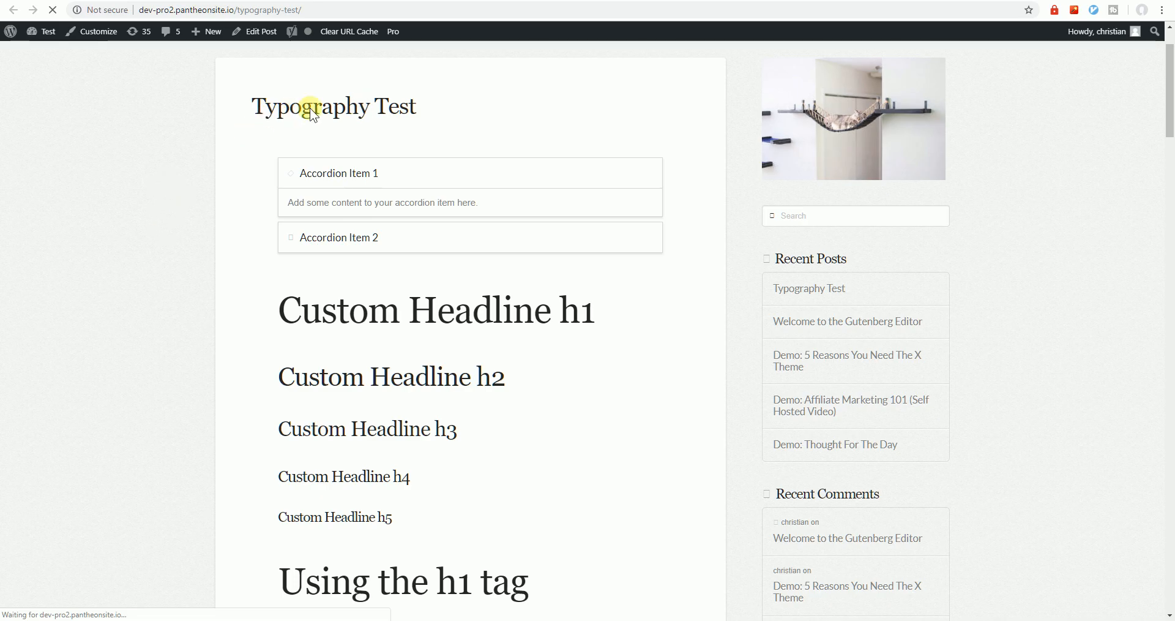
mouse_move(241, 110)
left_mouse_down()
mouse_move(454, 93)
mouse_move(464, 111)
mouse_move(342, 105)
mouse_move(229, 127)
left_mouse_up()
left_click(214, 234)
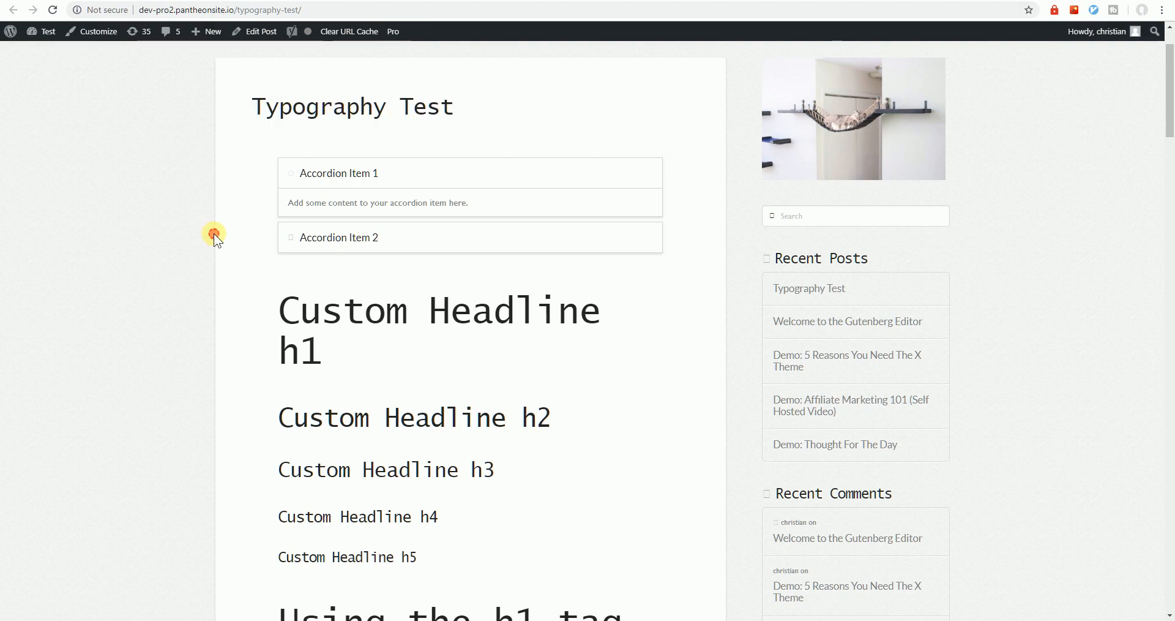
scroll(200, 321, "down", 11)
scroll(199, 321, "up", 12)
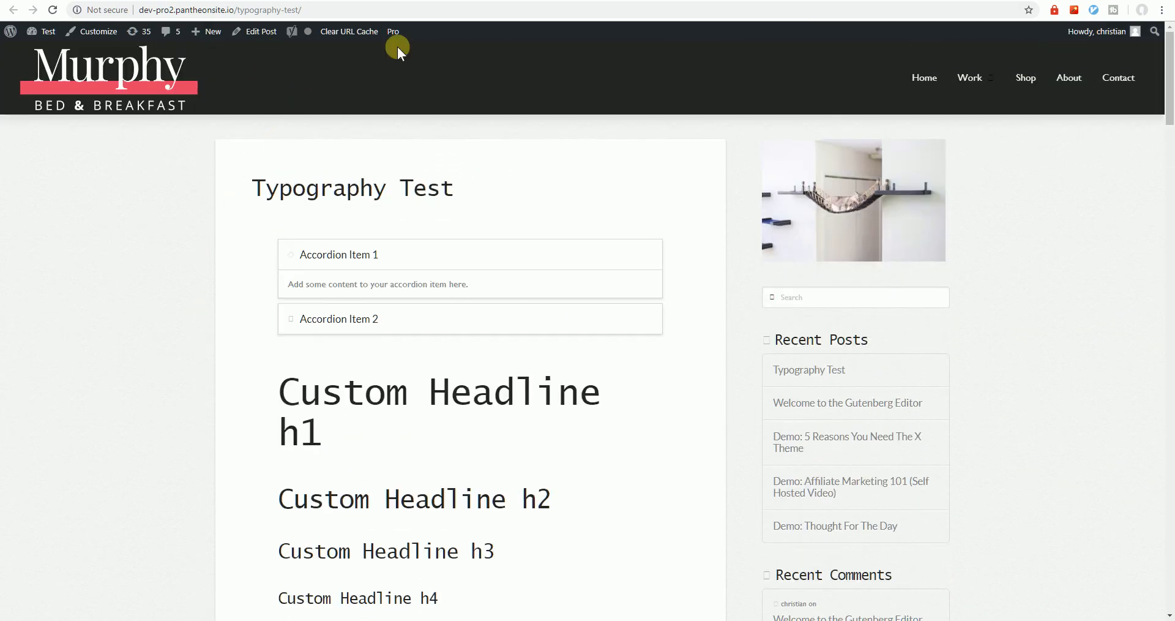
left_click(394, 49)
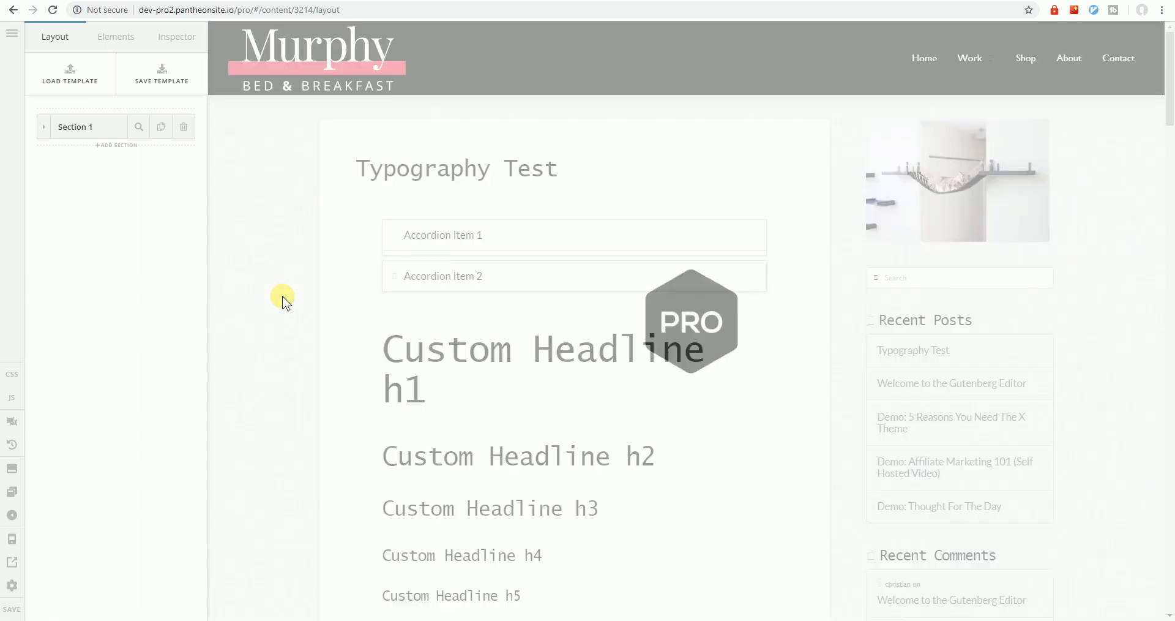
Select the accordion in the preview to show Accordion Item 1 and Item 2 settings
left_click_drag(561, 168, 344, 169)
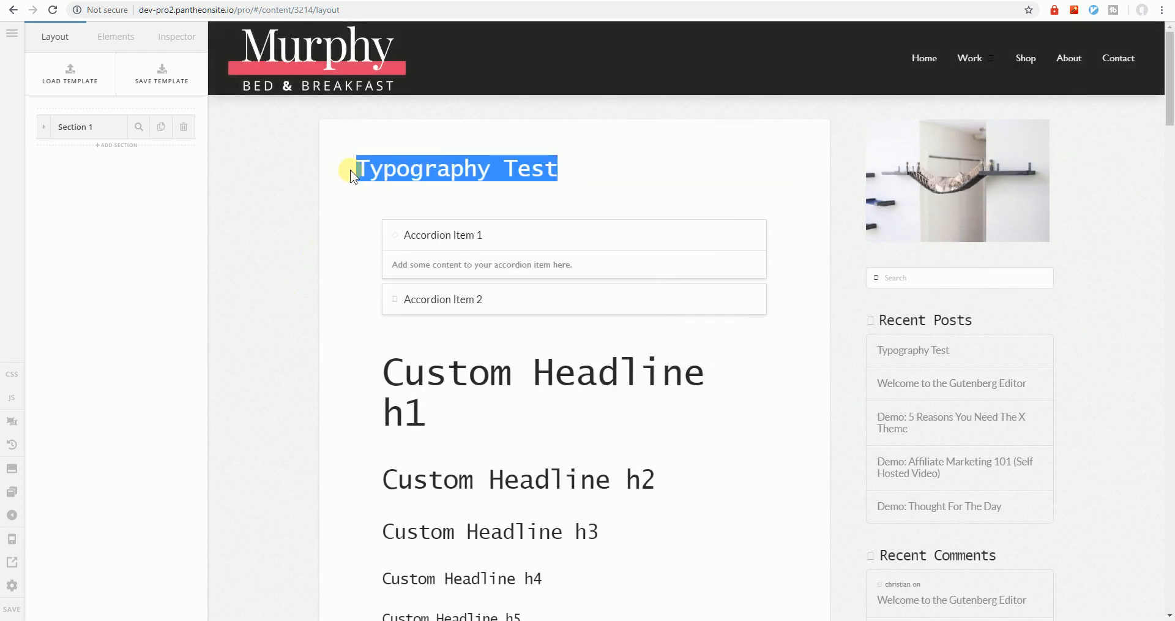
left_click(401, 150)
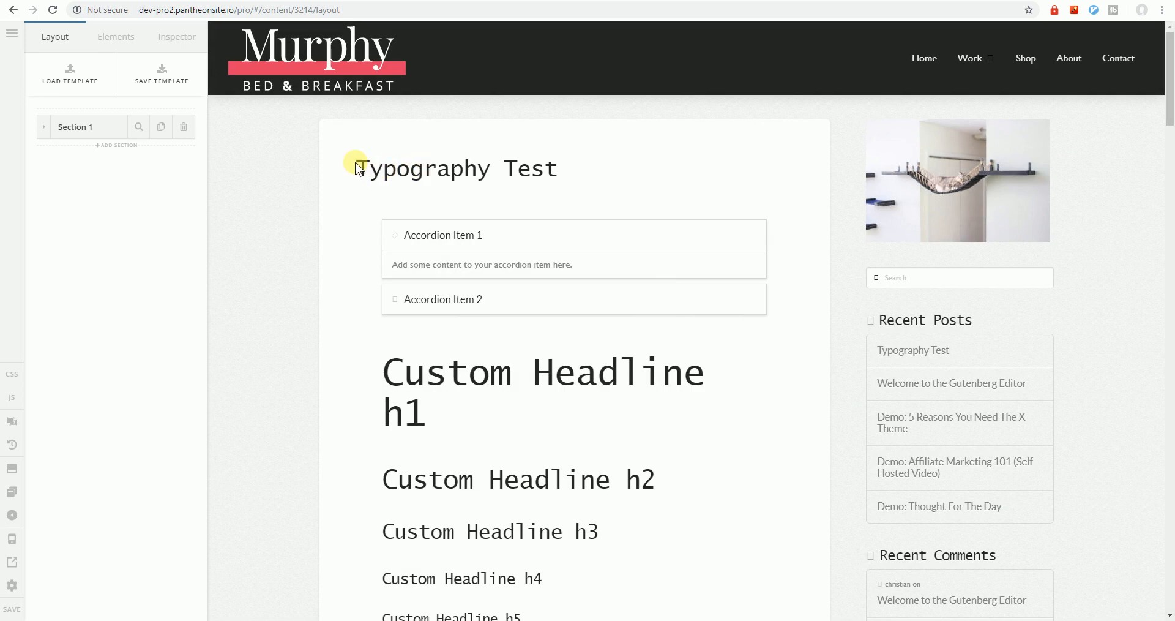
left_click_drag(357, 168, 583, 168)
scroll(816, 310, "down", 2)
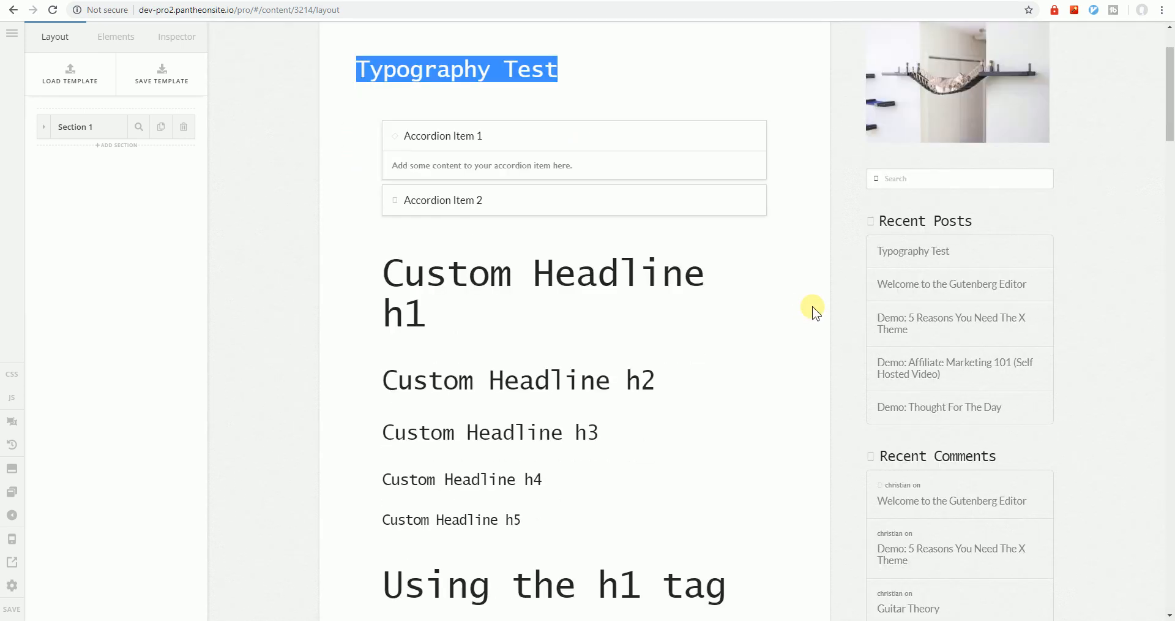
triple_click(978, 159)
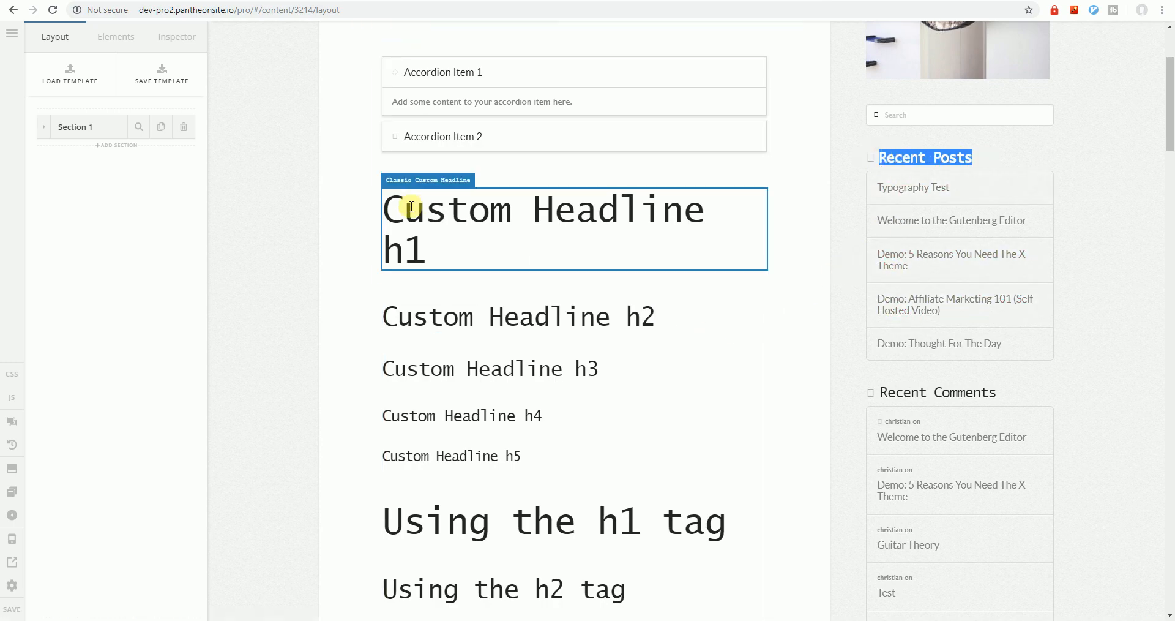
scroll(393, 385, "up", 3)
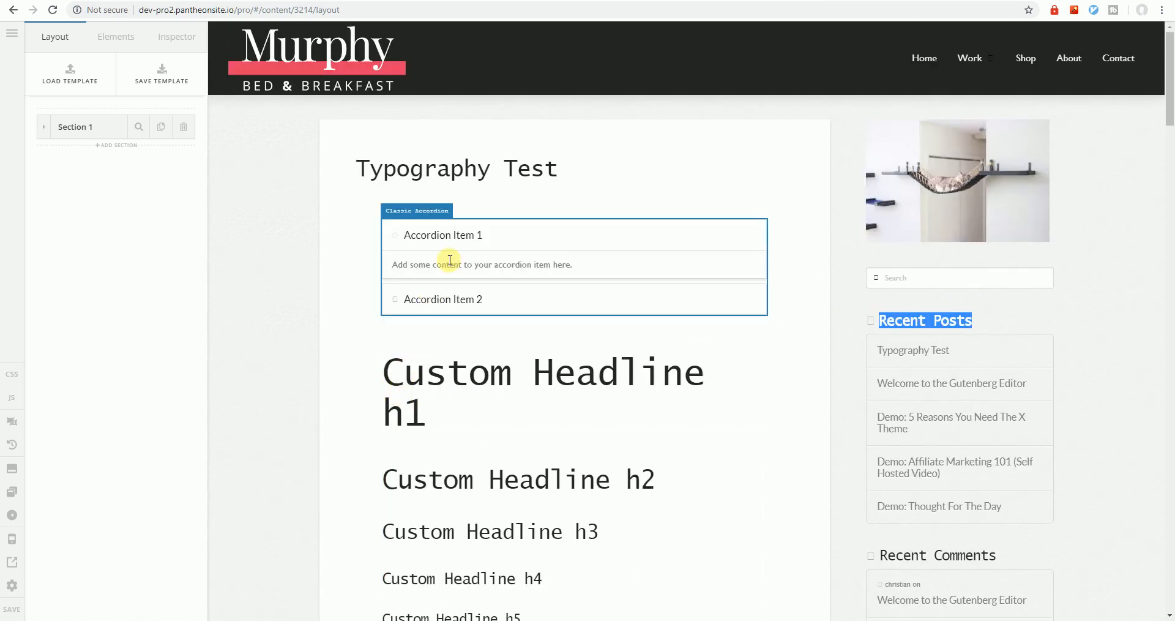
left_click(519, 232)
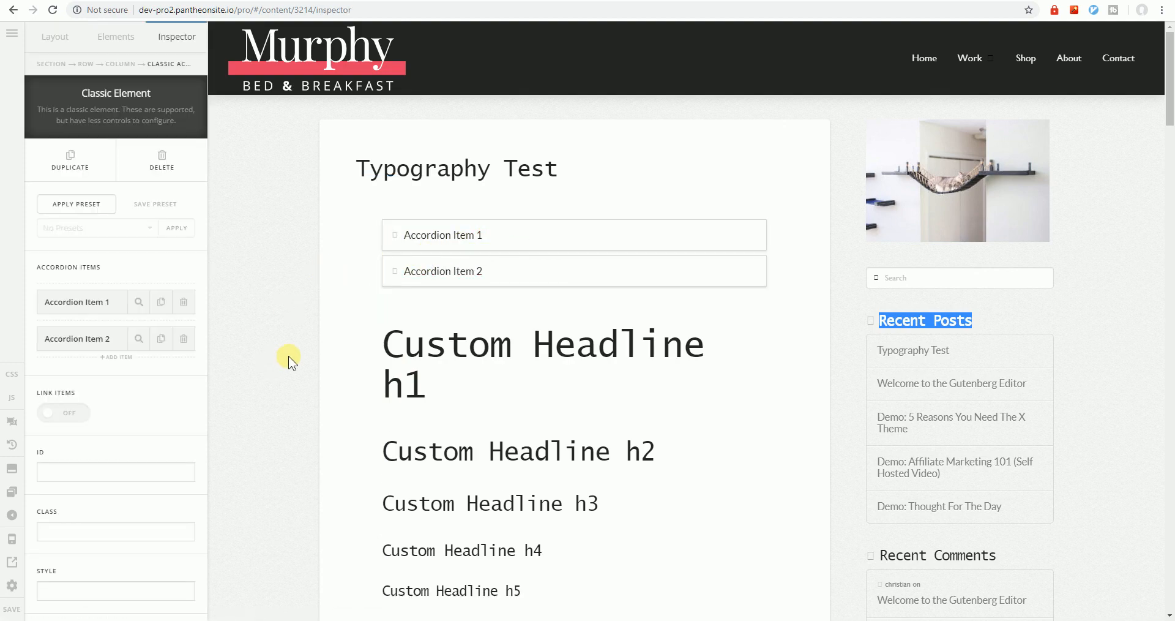
Inspect Accordion Item 1 in DevTools at full page width and review its markup and styles
right_click(441, 237)
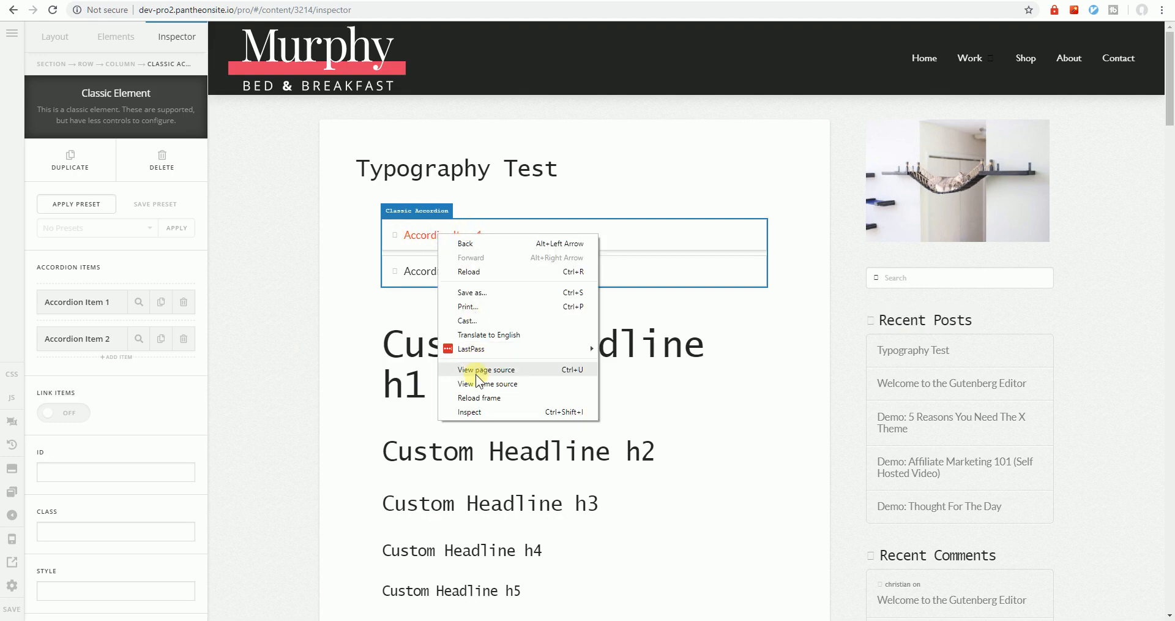
left_click(476, 413)
left_click_drag(556, 171, 733, 156)
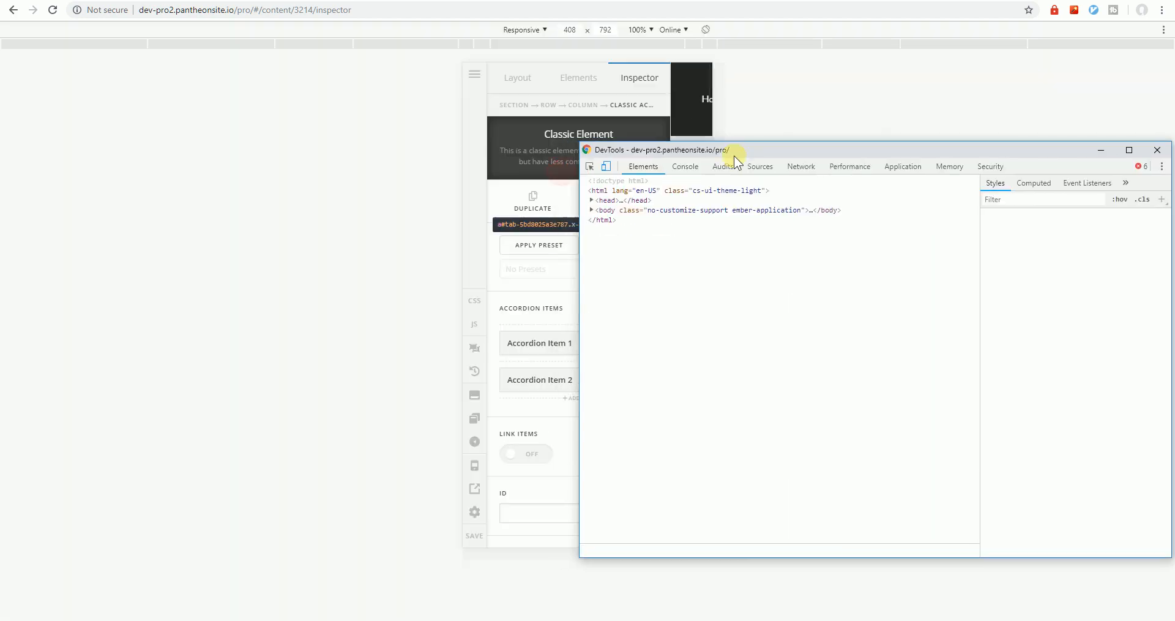
left_click(606, 169)
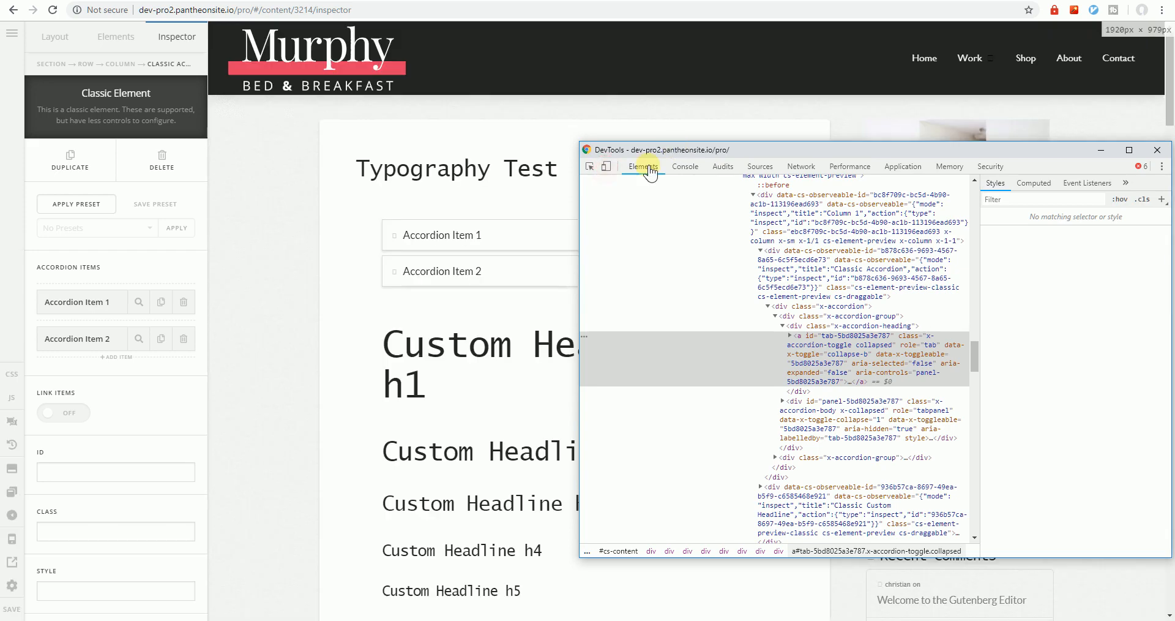
left_click(790, 336)
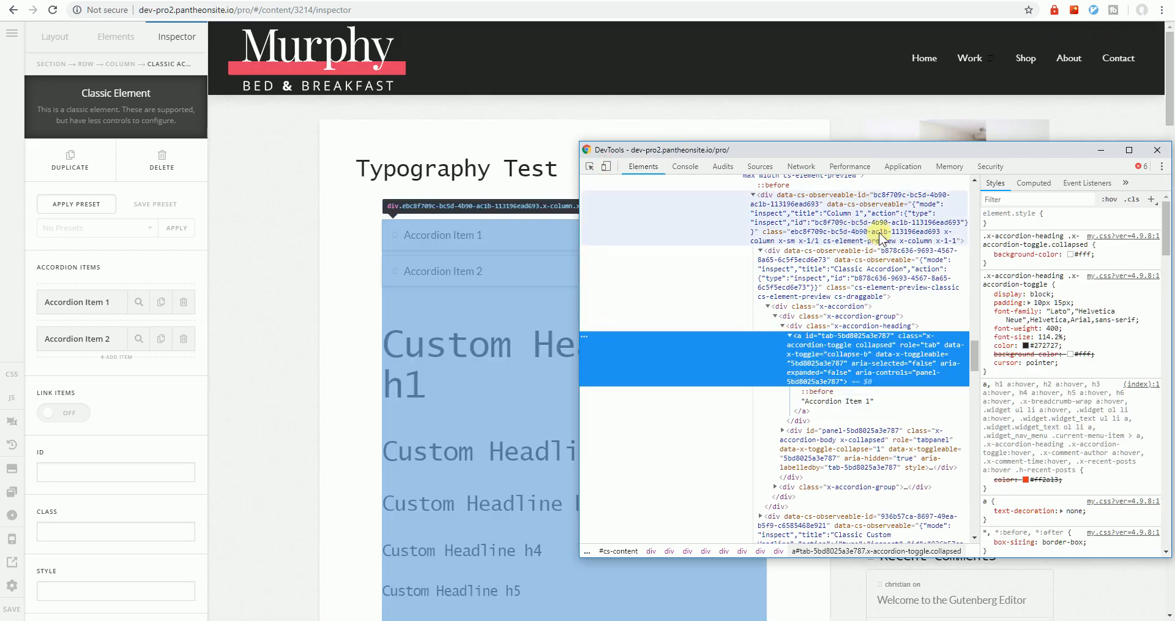
left_click_drag(939, 157, 878, 162)
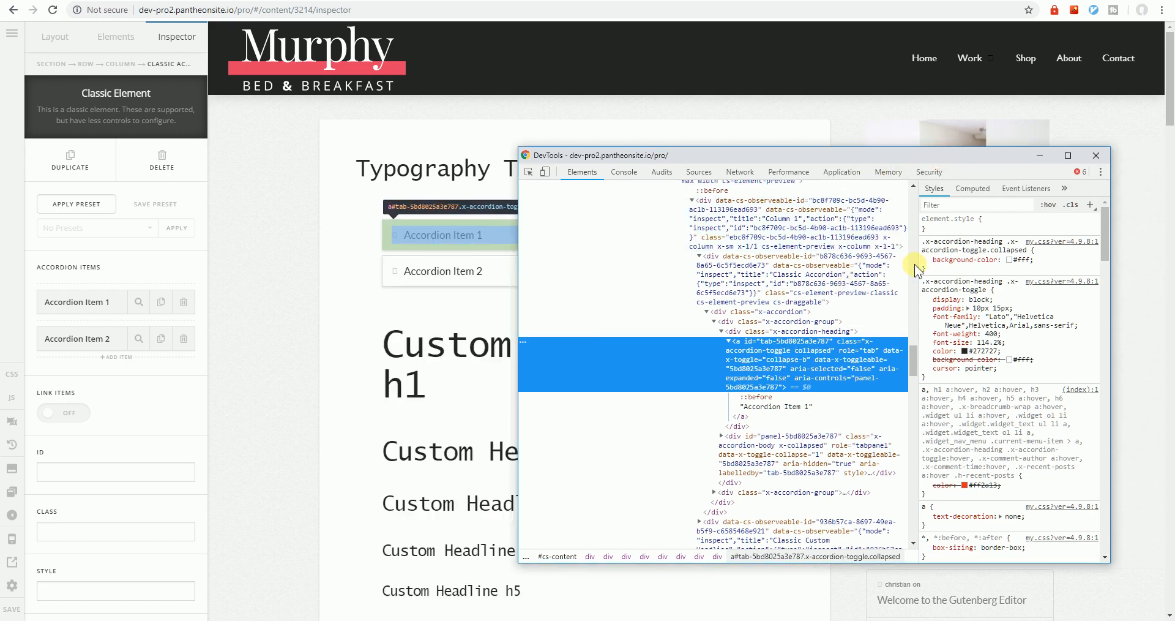
left_click(1096, 154)
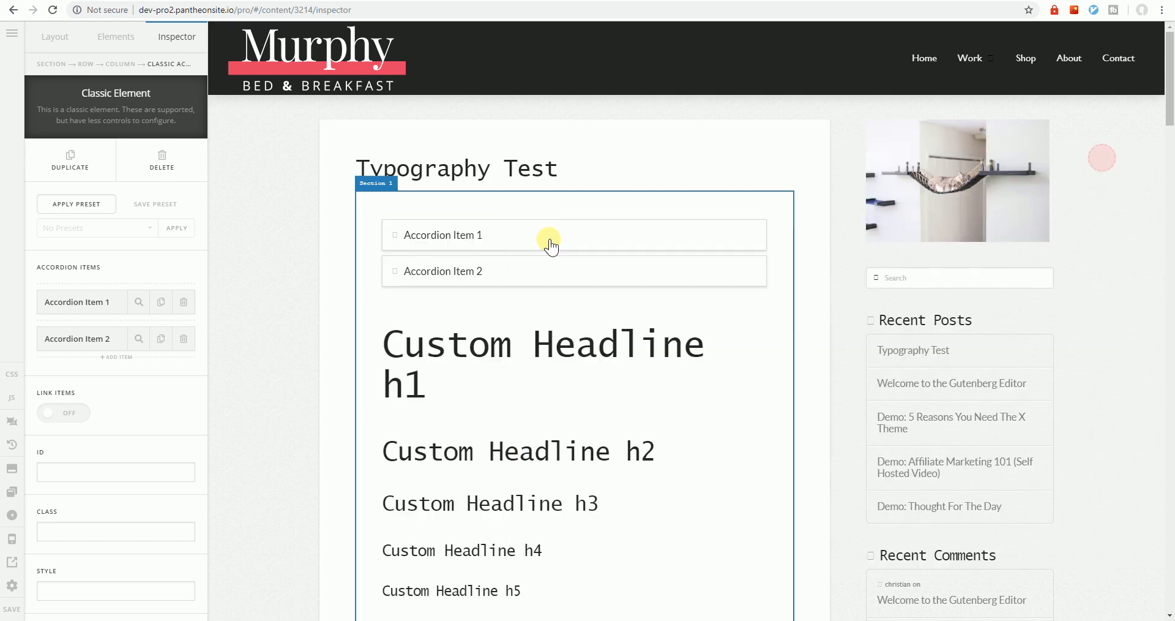
right_click(480, 244)
left_click(554, 417)
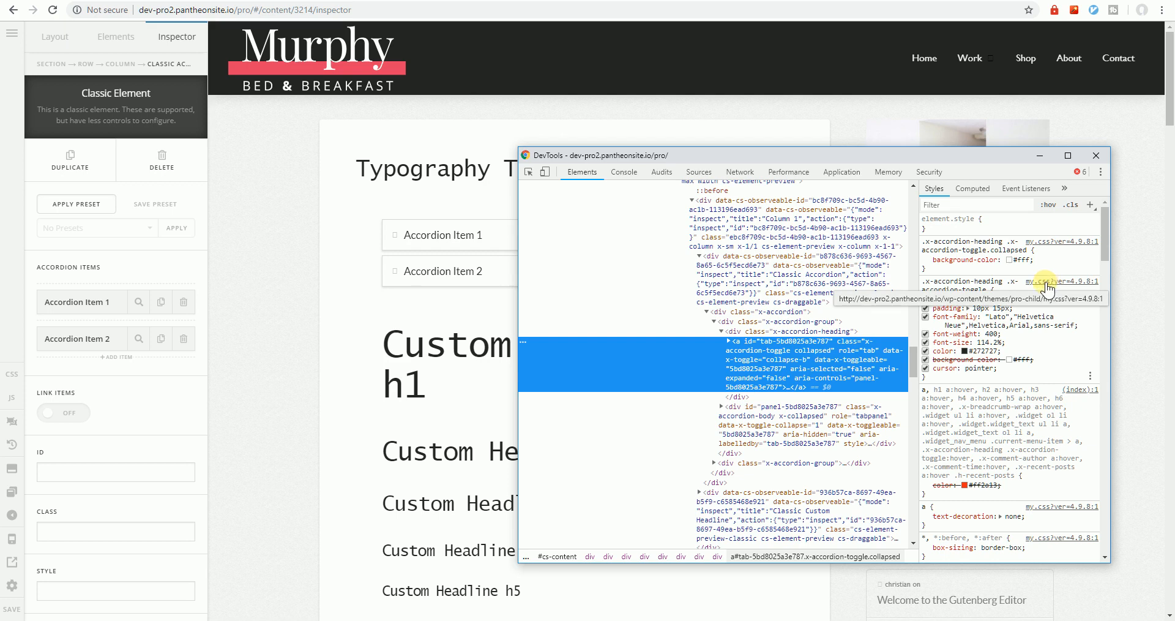
left_click(1096, 154)
Inspect the lorem-ipsum paragraph to see its inherited 1rem font size and Gill Sans font
scroll(448, 382, "down", 7)
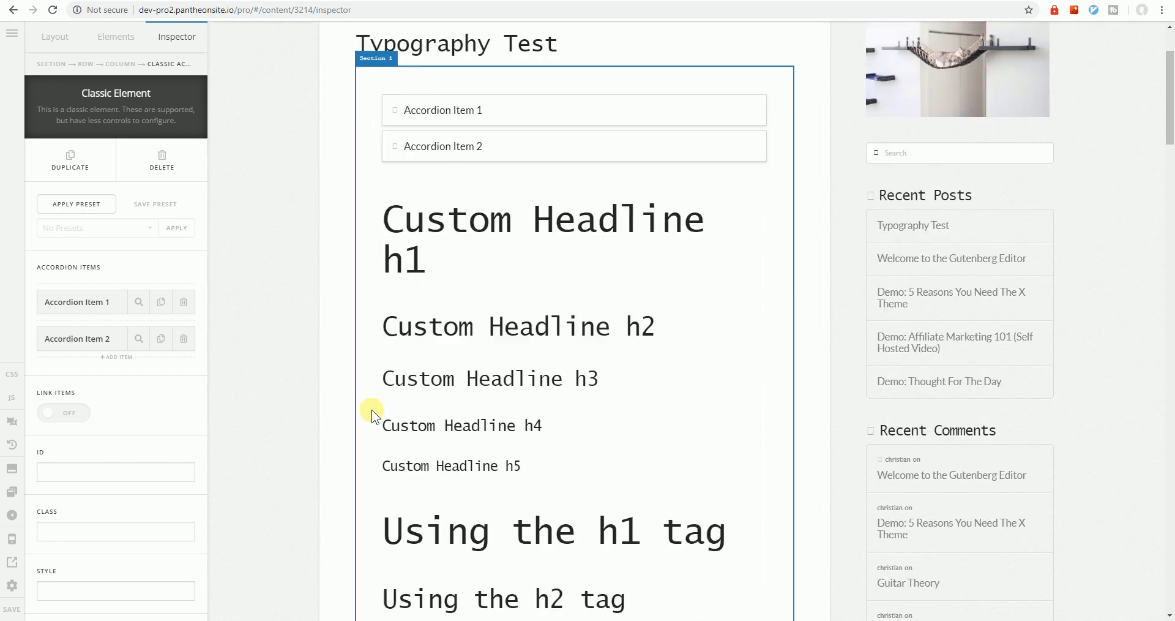
scroll(372, 412, "down", 5)
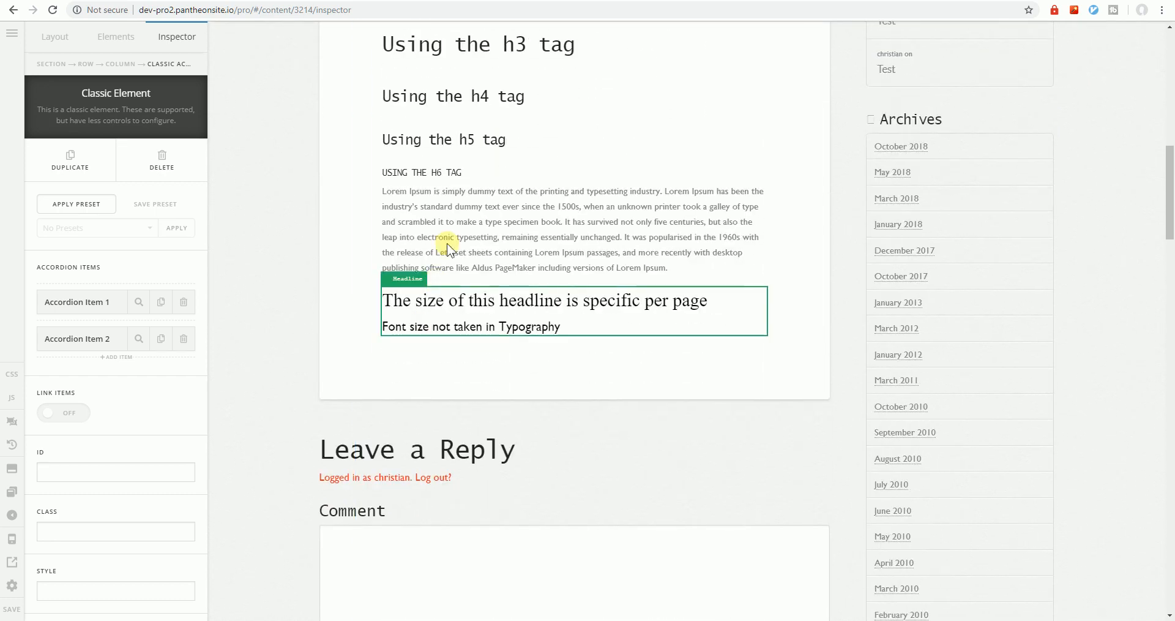
right_click(454, 234)
left_click(493, 412)
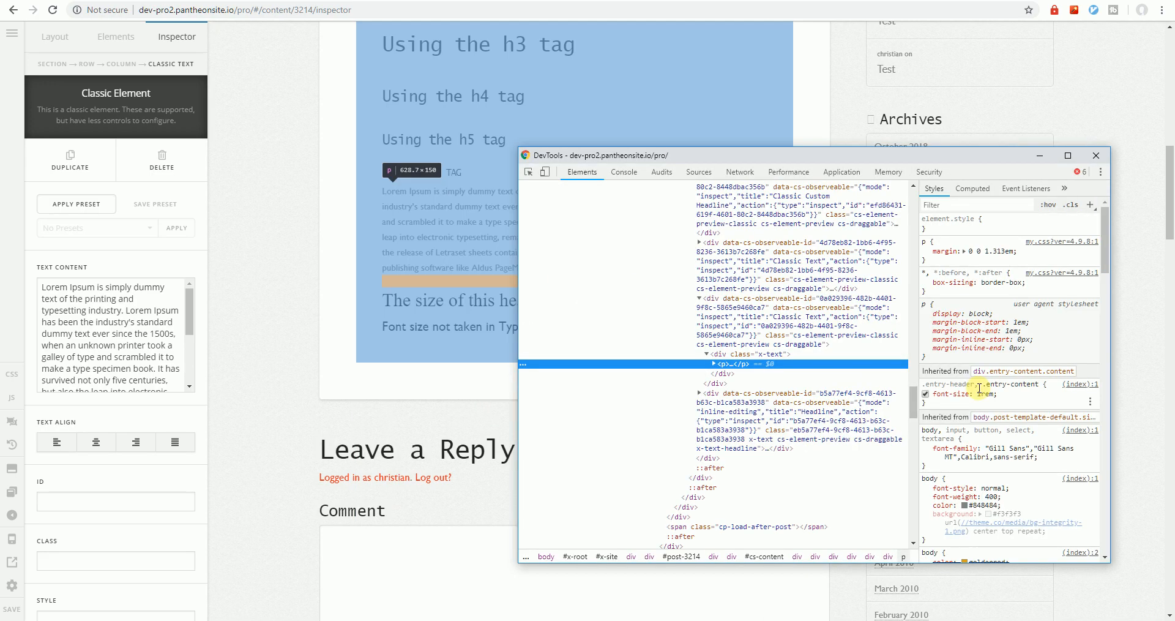
Select the per-page headline and set its font family to Heading Font 2
left_click(1098, 157)
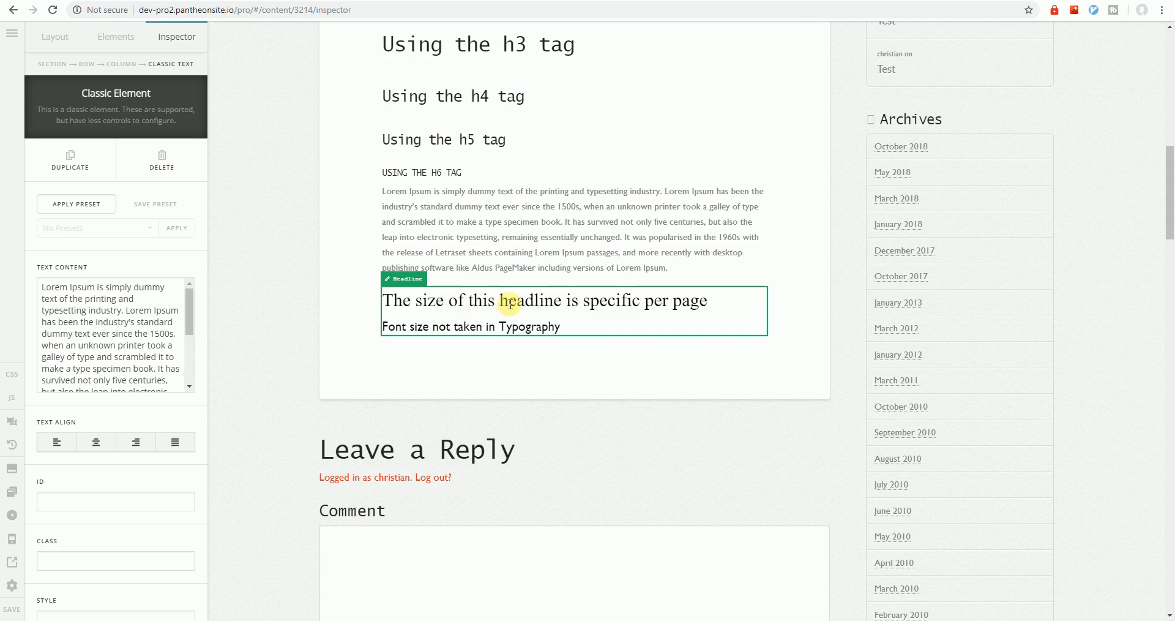
left_click(436, 307)
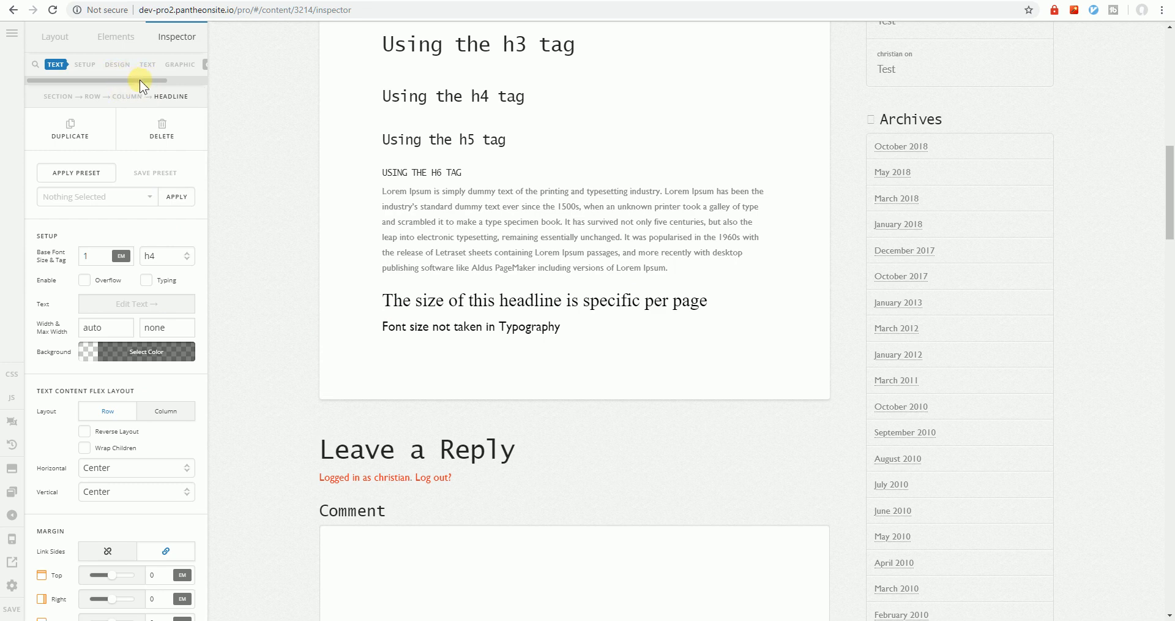
left_click(148, 65)
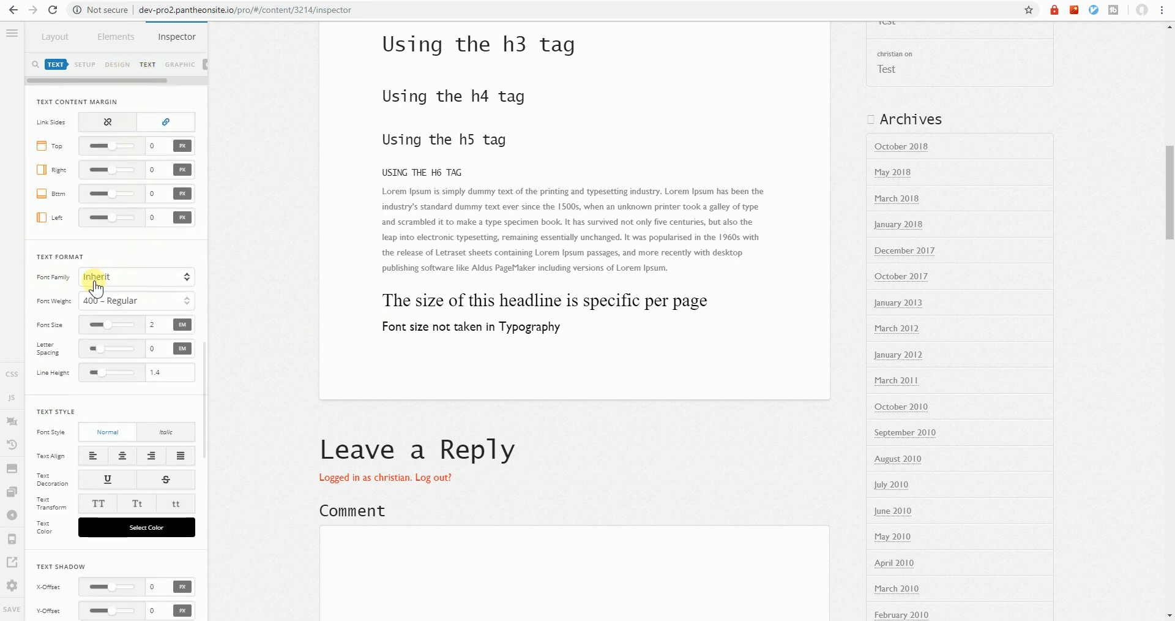
left_click(96, 283)
scroll(105, 370, "down", 1)
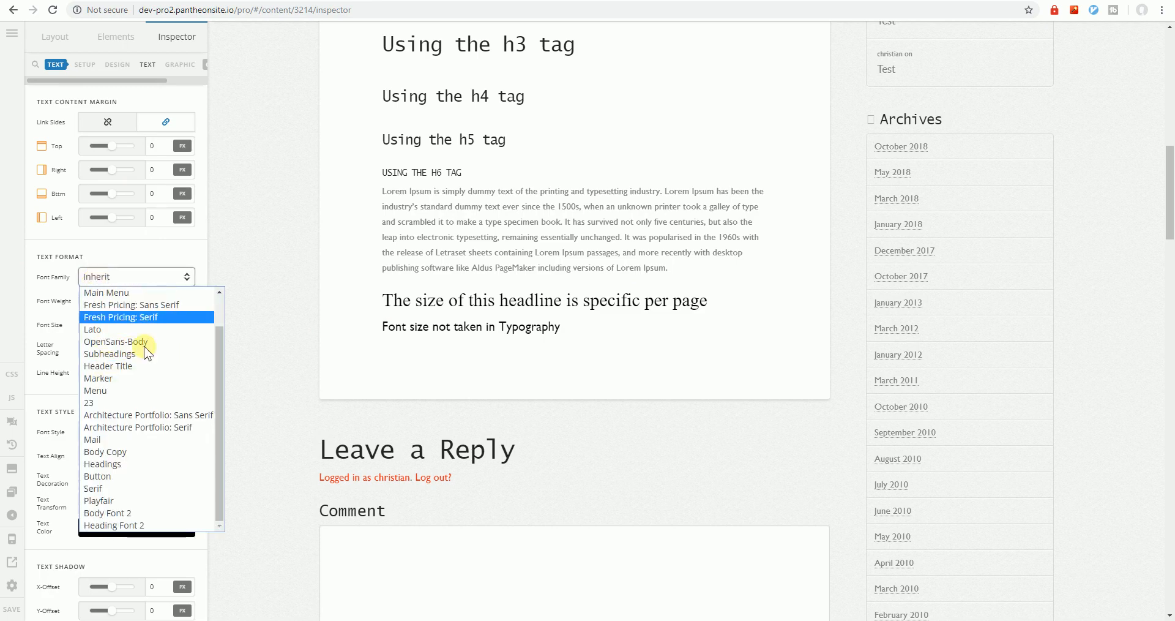
left_click(146, 524)
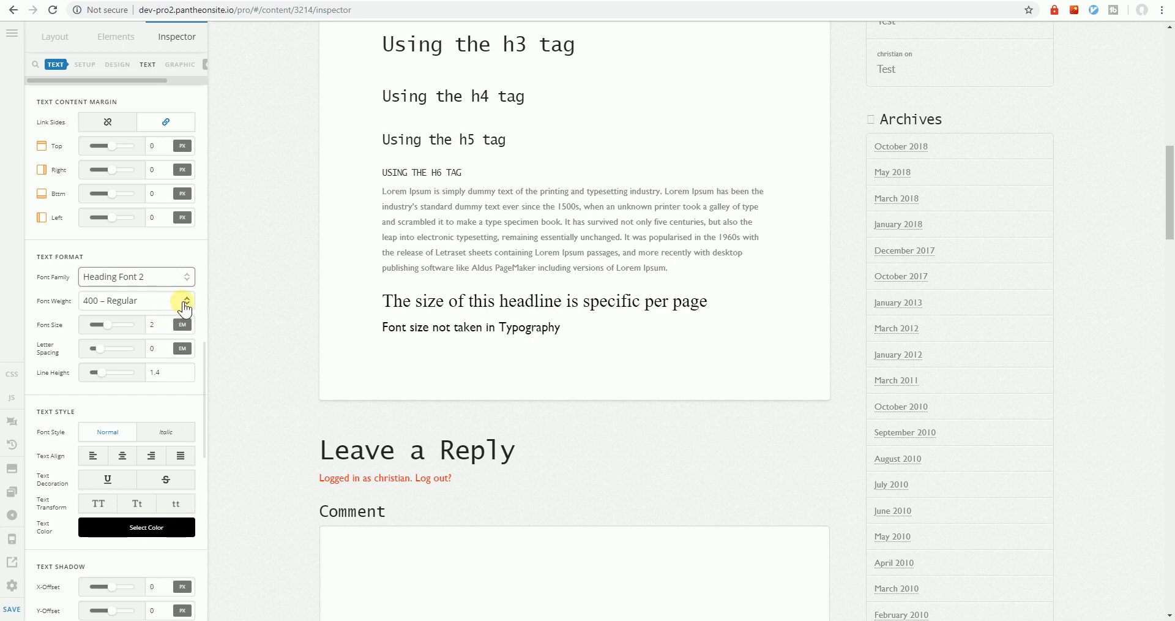
Enlarge the headline's font size to 2.28 em and save the page
scroll(181, 306, "down", 3)
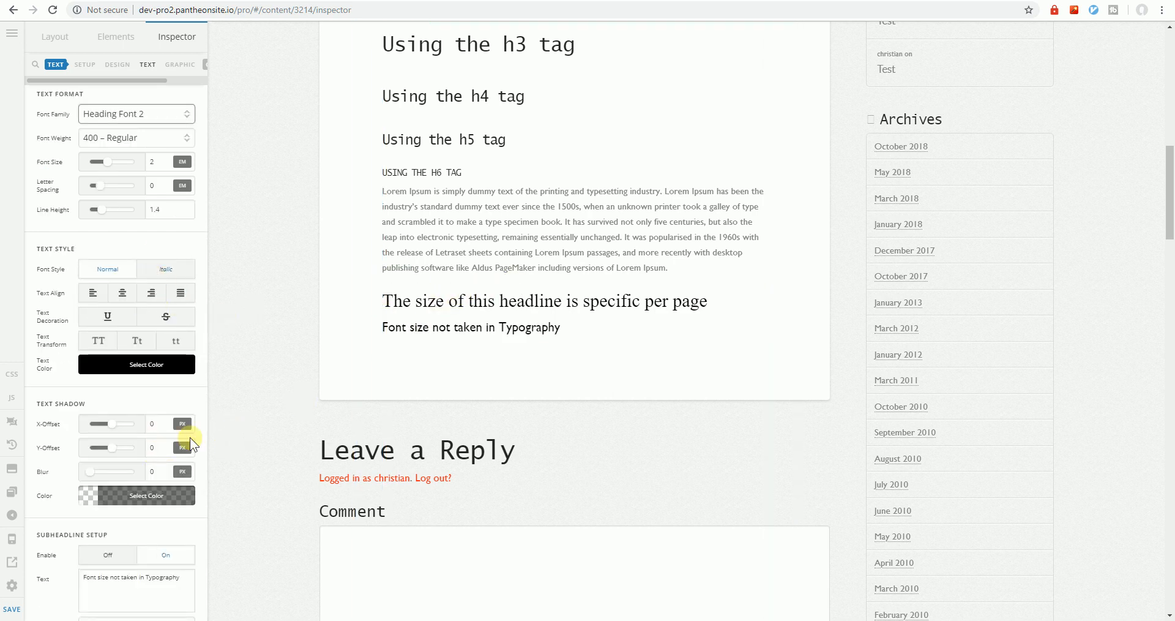
scroll(158, 366, "up", 3)
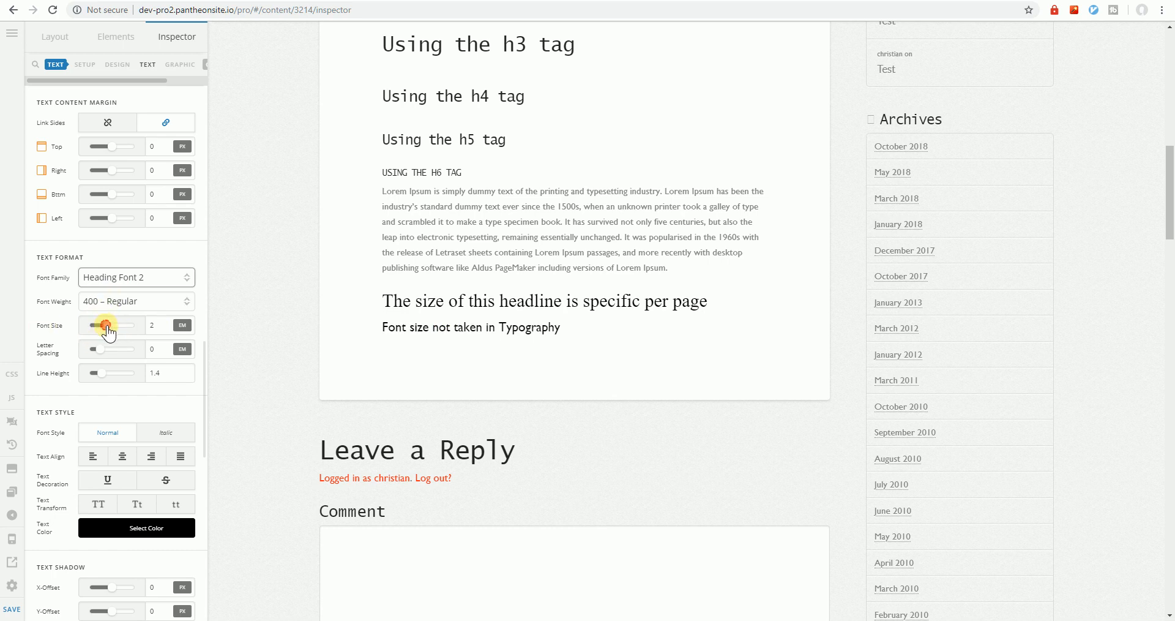
left_click_drag(108, 332, 111, 333)
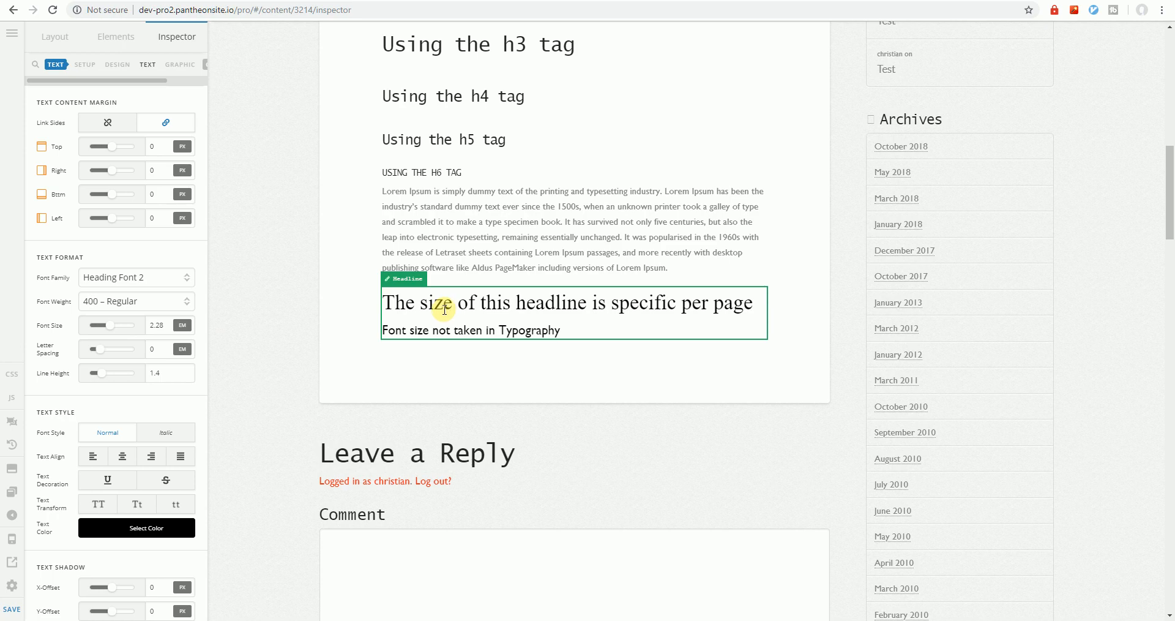
left_click(9, 612)
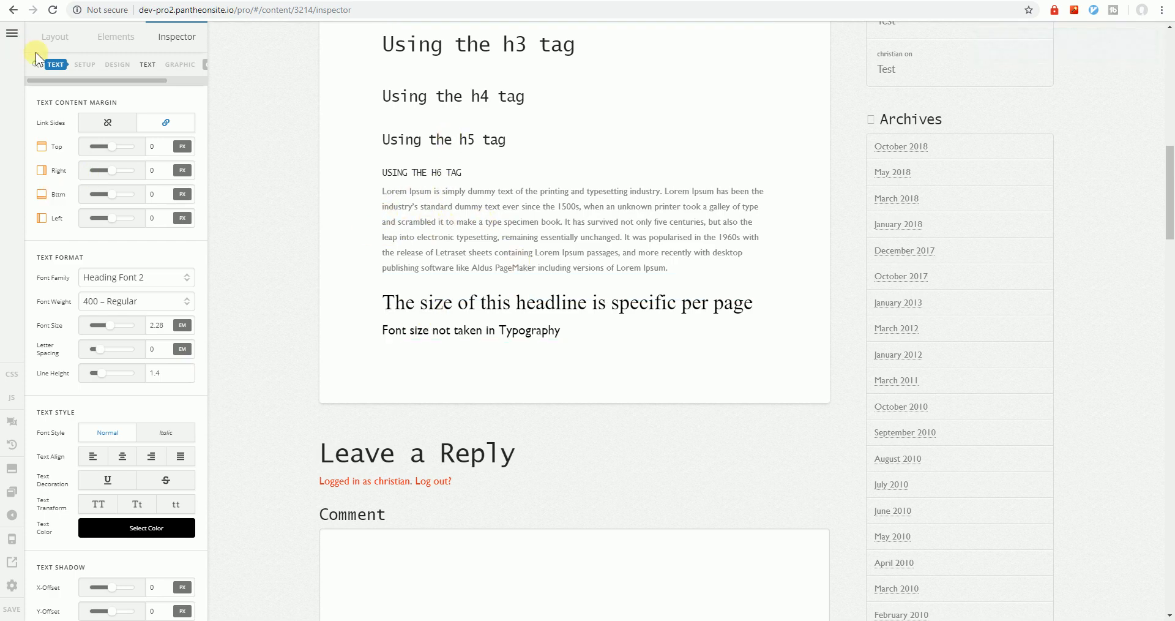
Switch from the page builder to the site-wide Theme Options list via the top-left menu
left_click(460, 207)
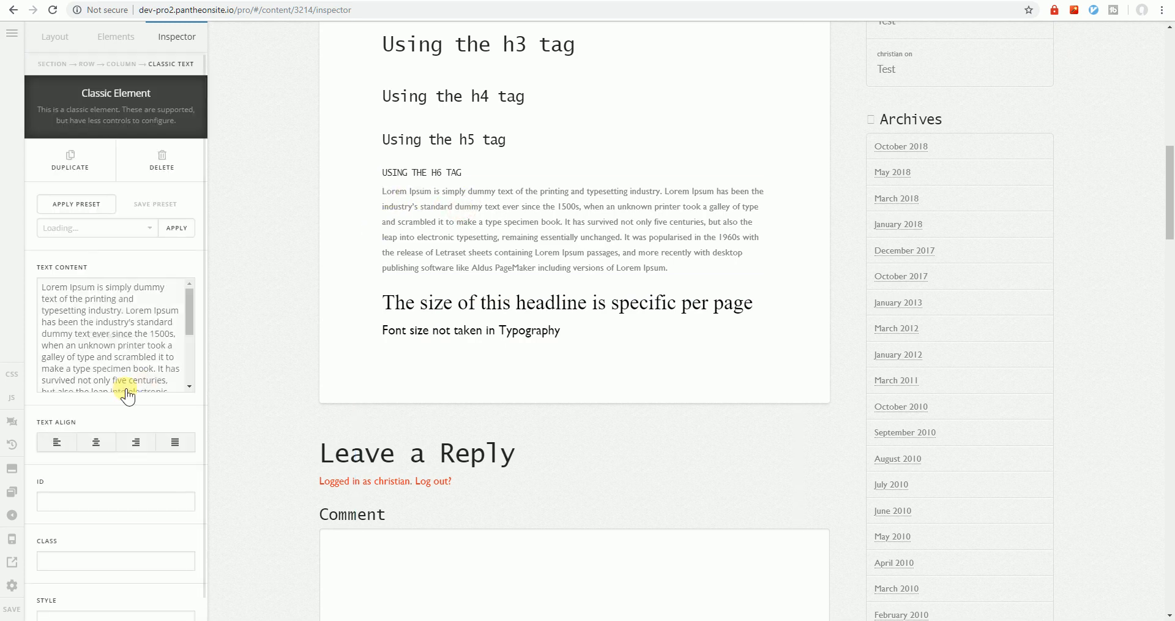
scroll(95, 459, "down", 1)
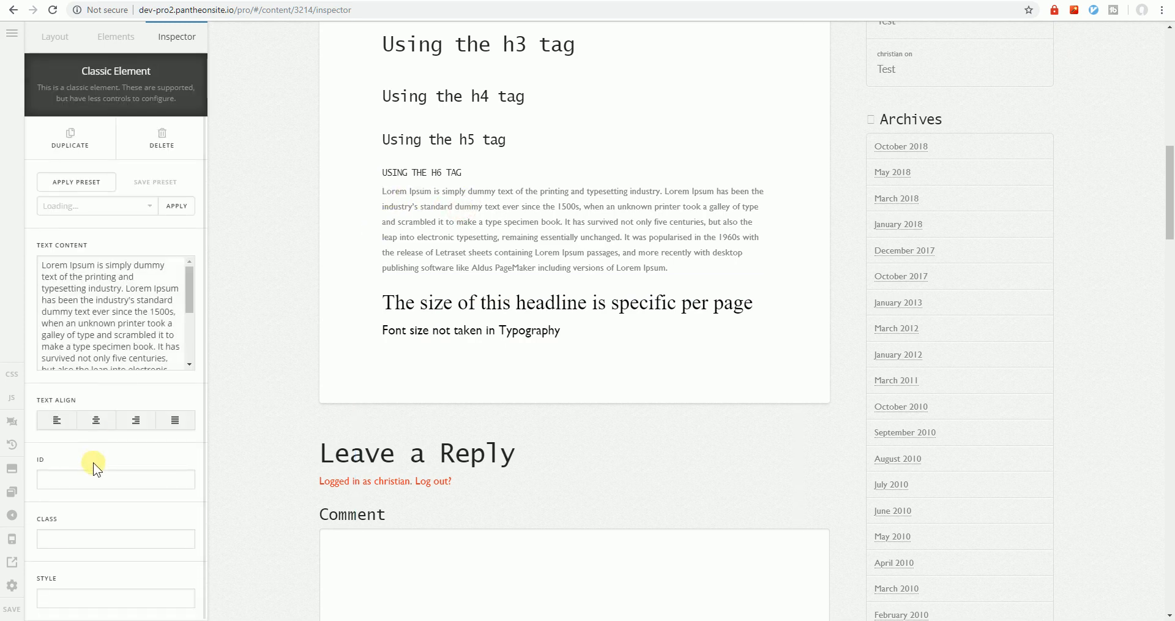
left_click(10, 36)
left_click(101, 200)
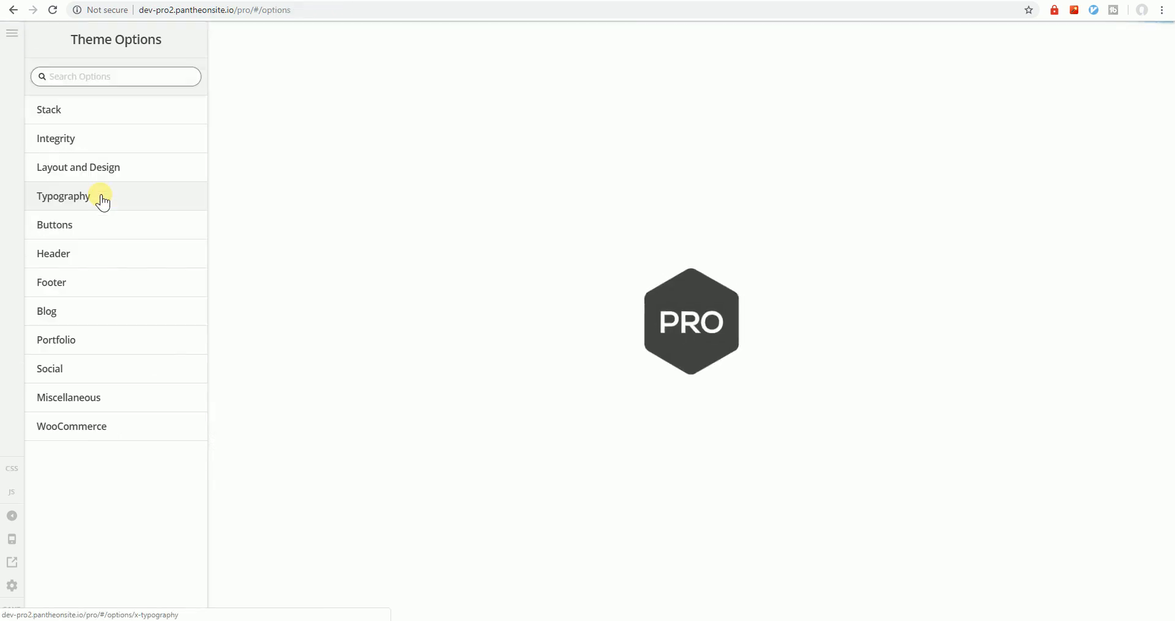
Open Typography options and select the Font Size (XL) root value of 15 to replace with 18 px
left_click(103, 202)
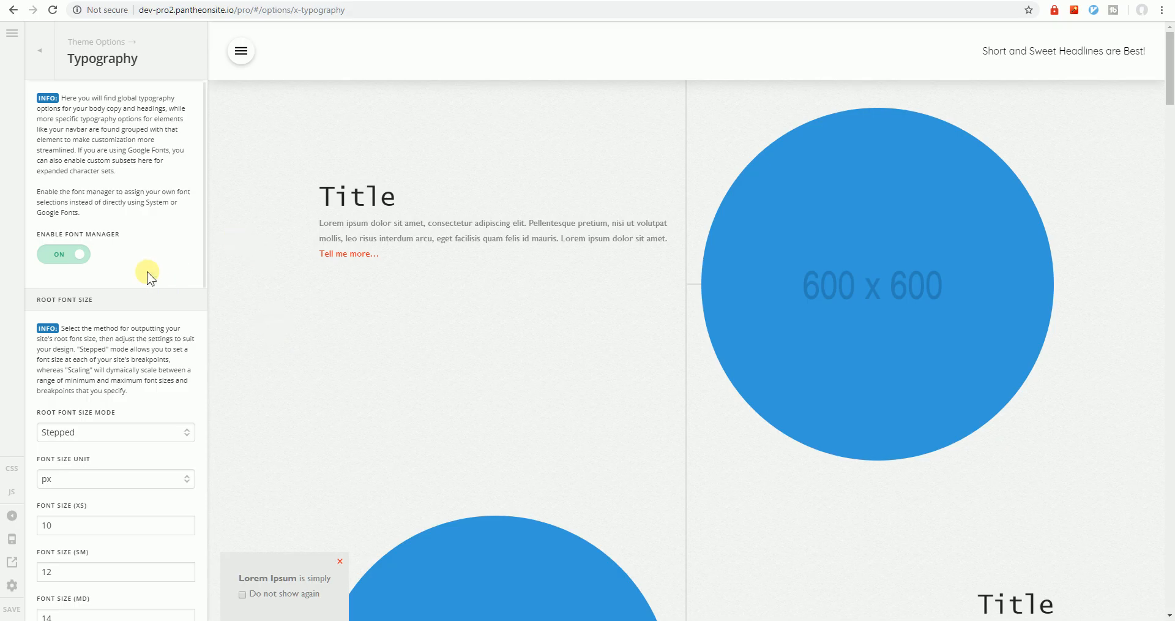
scroll(494, 269, "down", 1)
scroll(493, 269, "up", 1)
scroll(116, 394, "down", 4)
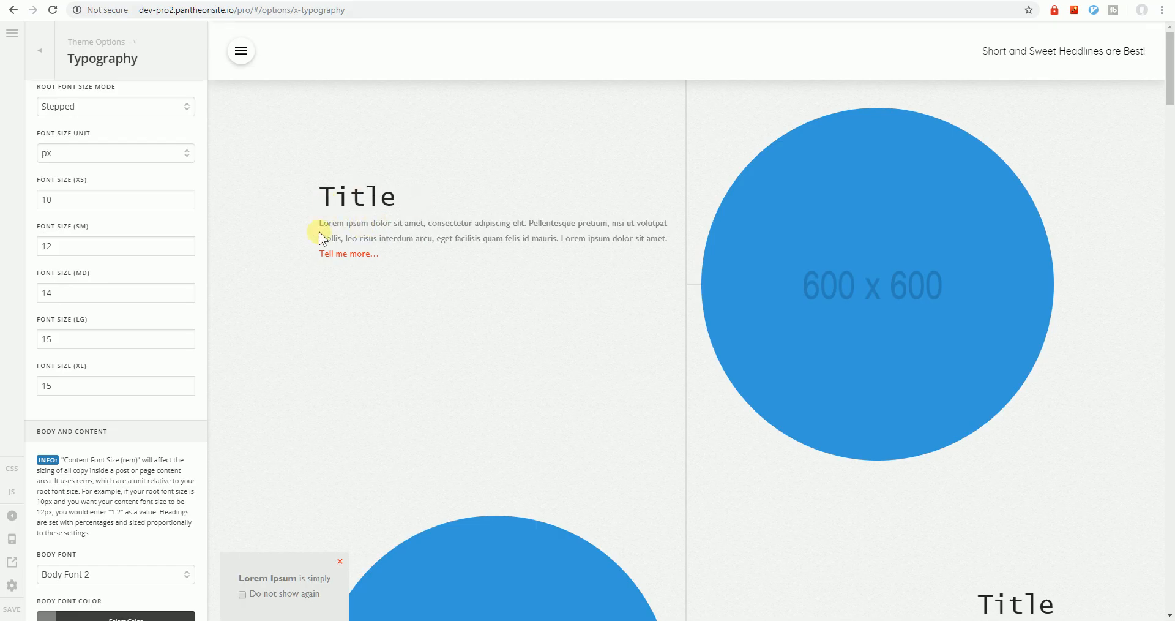
double_click(68, 389)
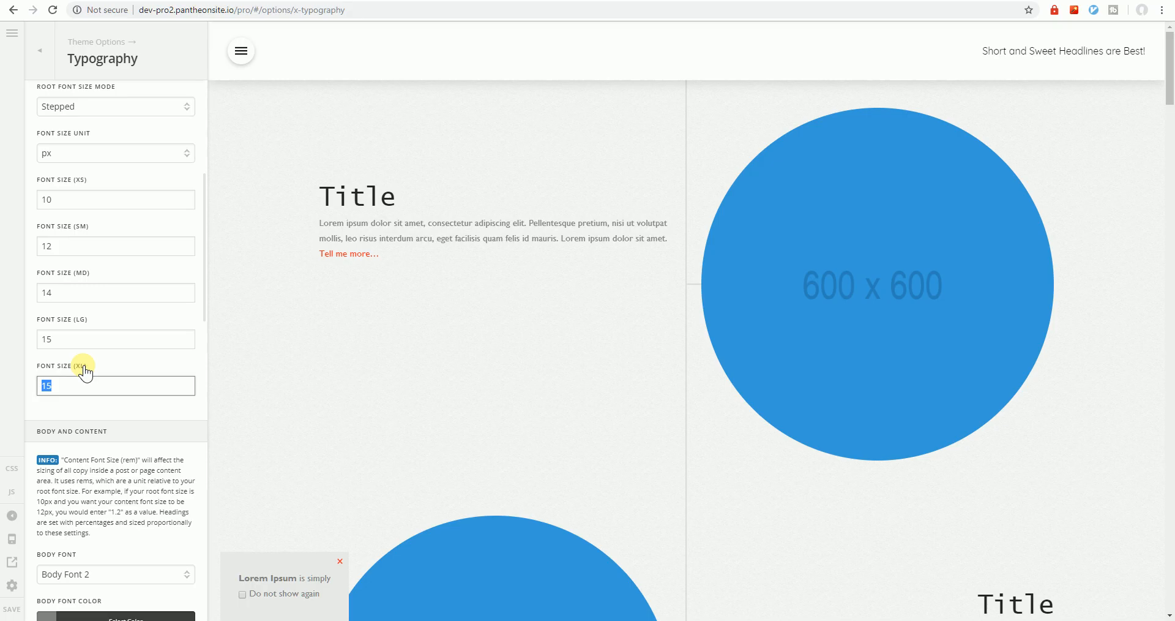